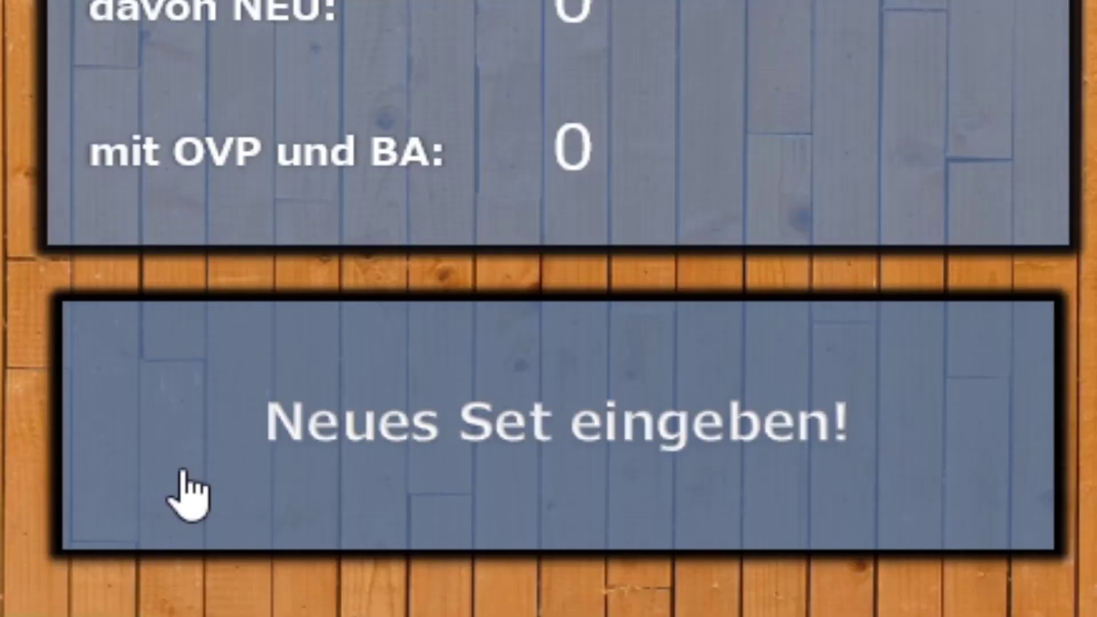
# Enter Marvel Super Heroes set Starblaster Showdown, 76019, price 24,99, remark mit Ersatzteilen, and save it.
pyautogui.write('Marvel Super Heroes')
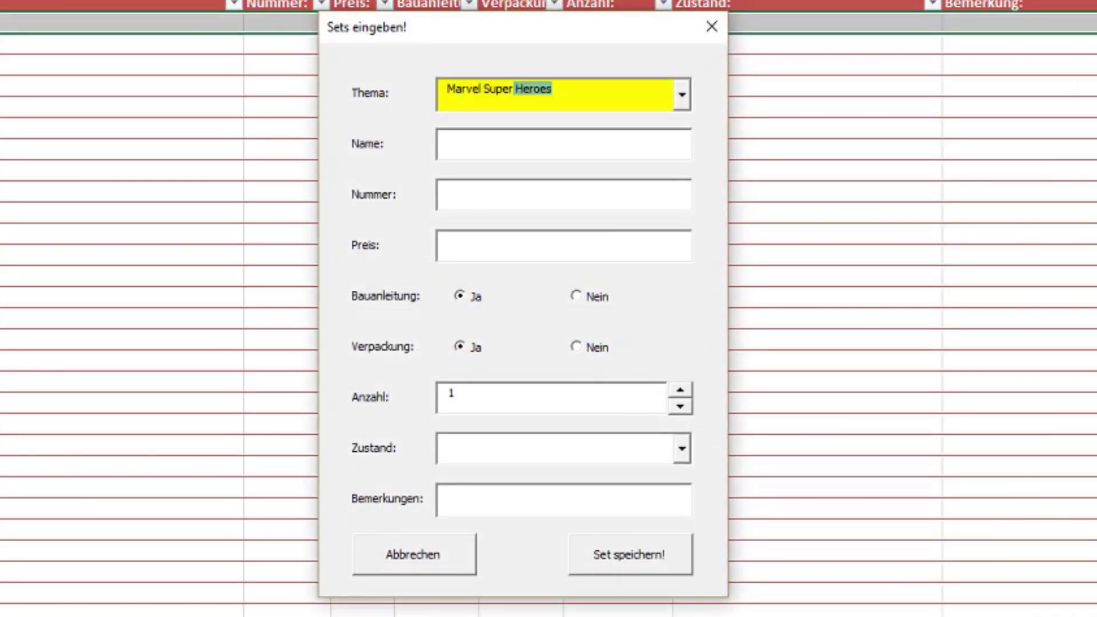
pyautogui.press('Tab')
pyautogui.write('Starblaster Showdown')
pyautogui.press('Tab')
pyautogui.write('76019')
pyautogui.press('Tab')
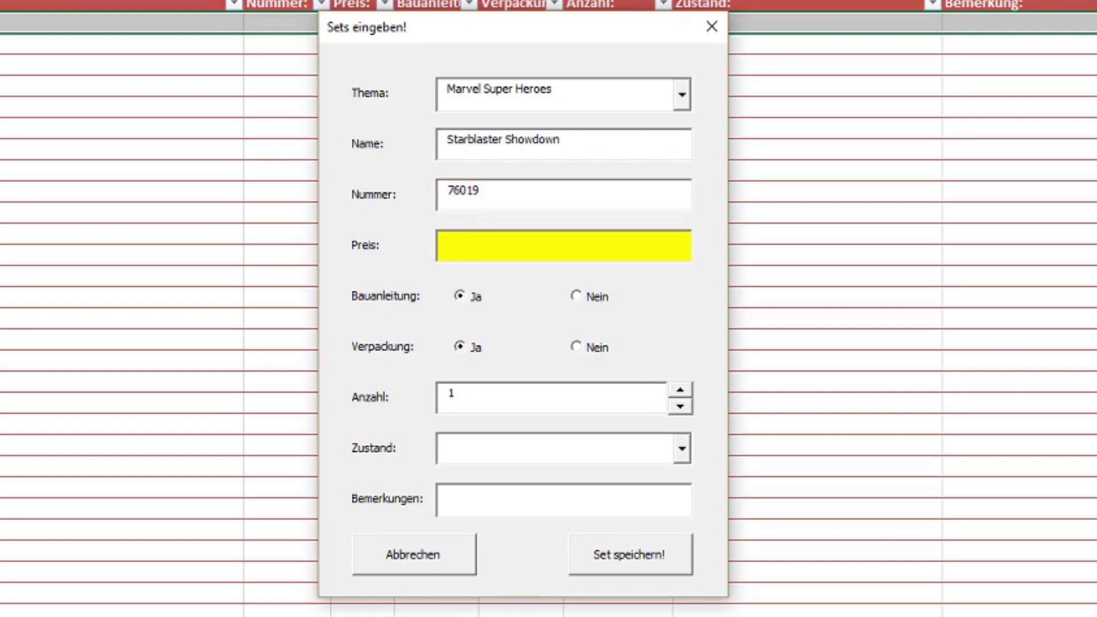
pyautogui.write('24,99')
pyautogui.press('Tab')
pyautogui.press('Tab')
pyautogui.press('Tab')
pyautogui.write('mit Ersatzteilen')
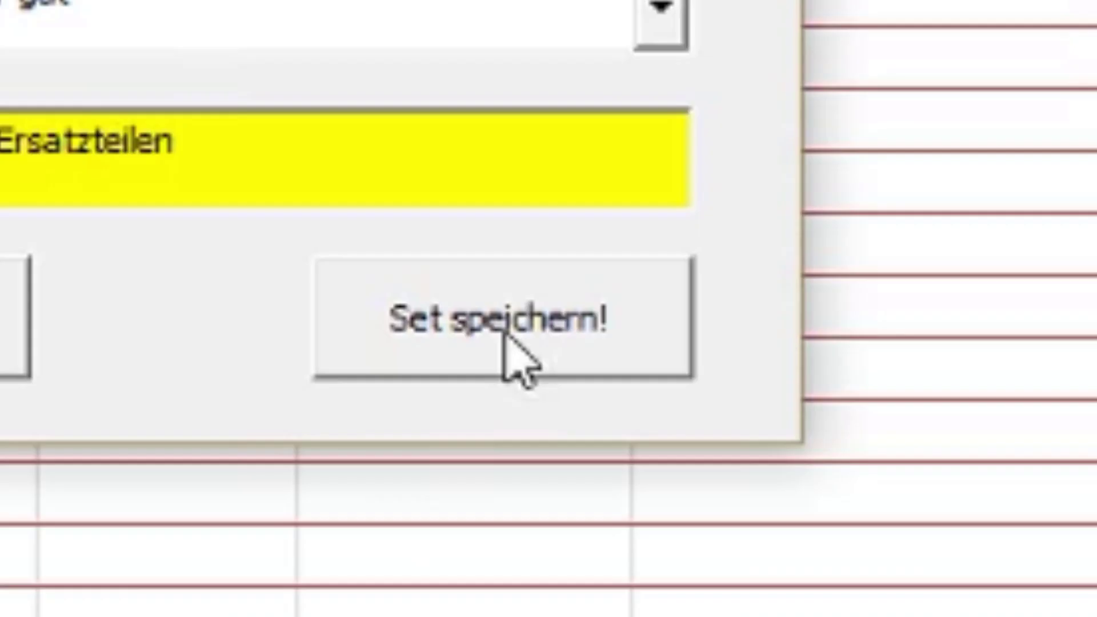
pyautogui.click(630, 558)
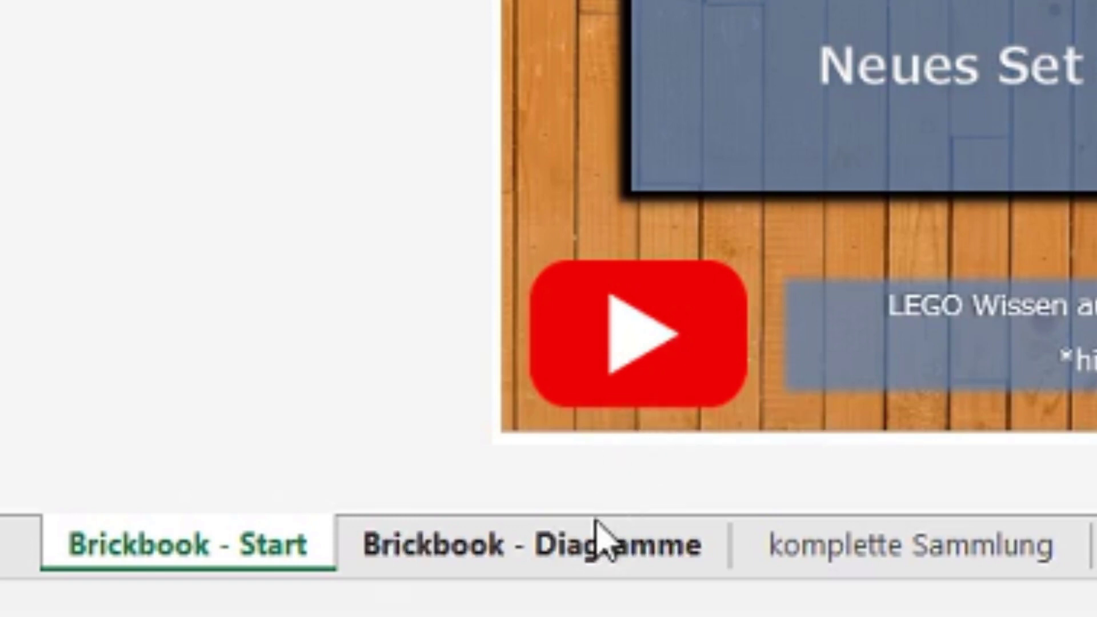
# Open the Brickbook - Diagramme sheet and scroll up to the top of its charts.
pyautogui.click(587, 545)
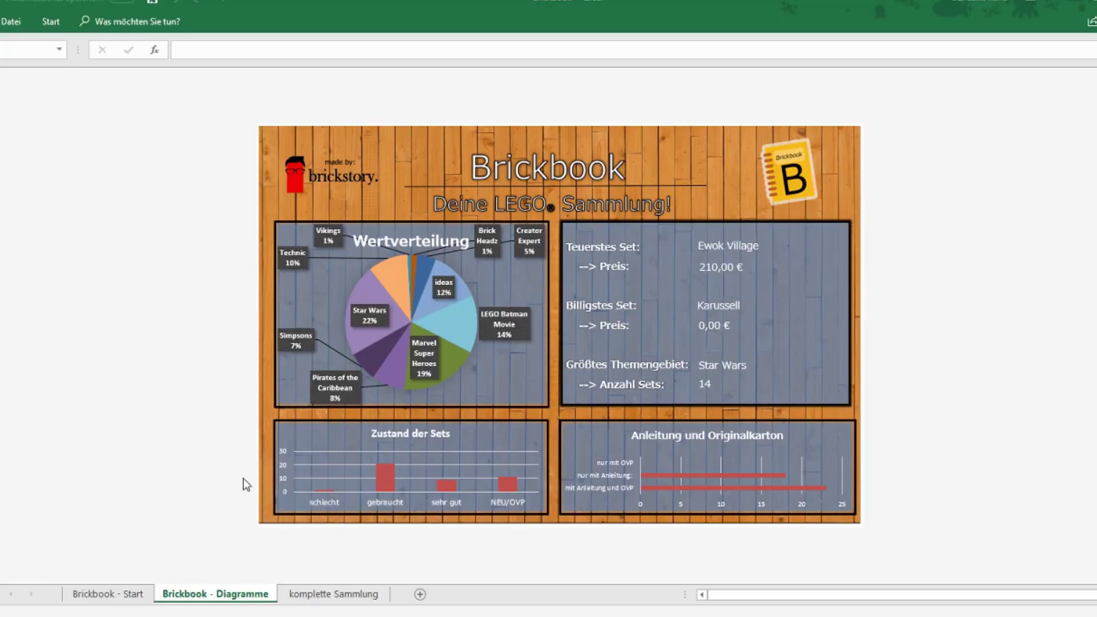
pyautogui.scroll(2, 241, 402)
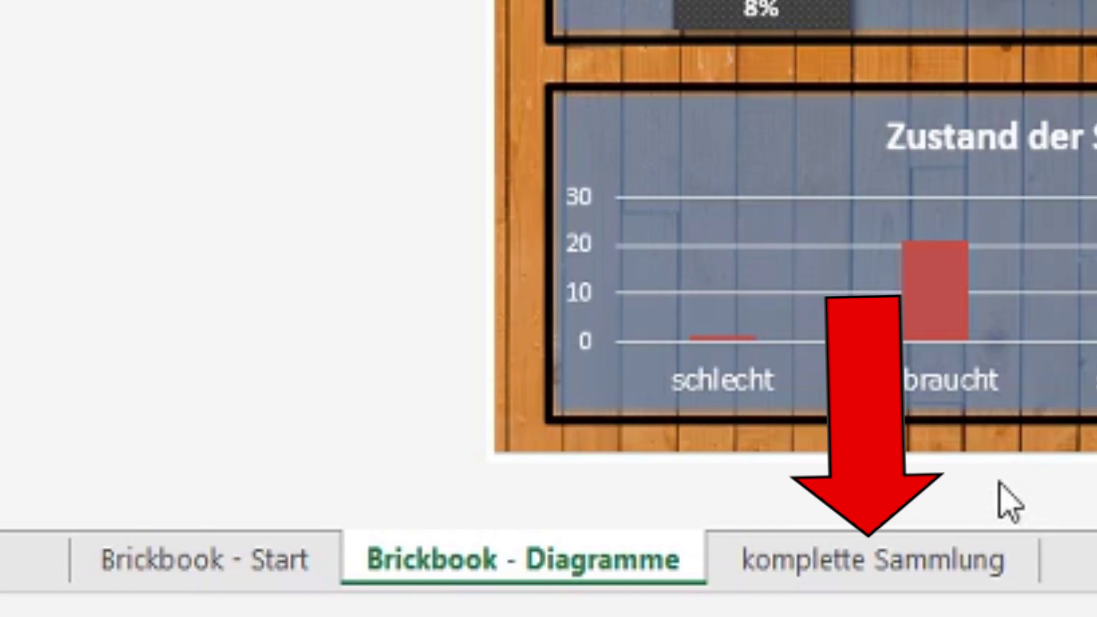
# Open the komplette Sammlung sheet, browse the 42 sets, and select empty cell A44.
pyautogui.click(873, 559)
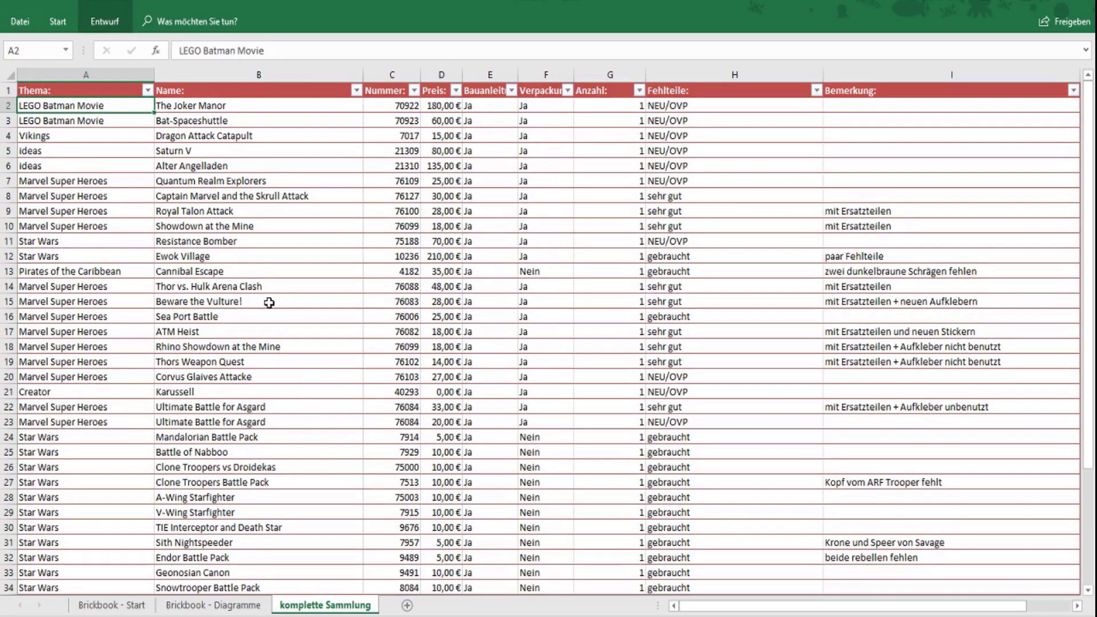
pyautogui.scroll(-2, 270, 303)
pyautogui.scroll(-3, 269, 302)
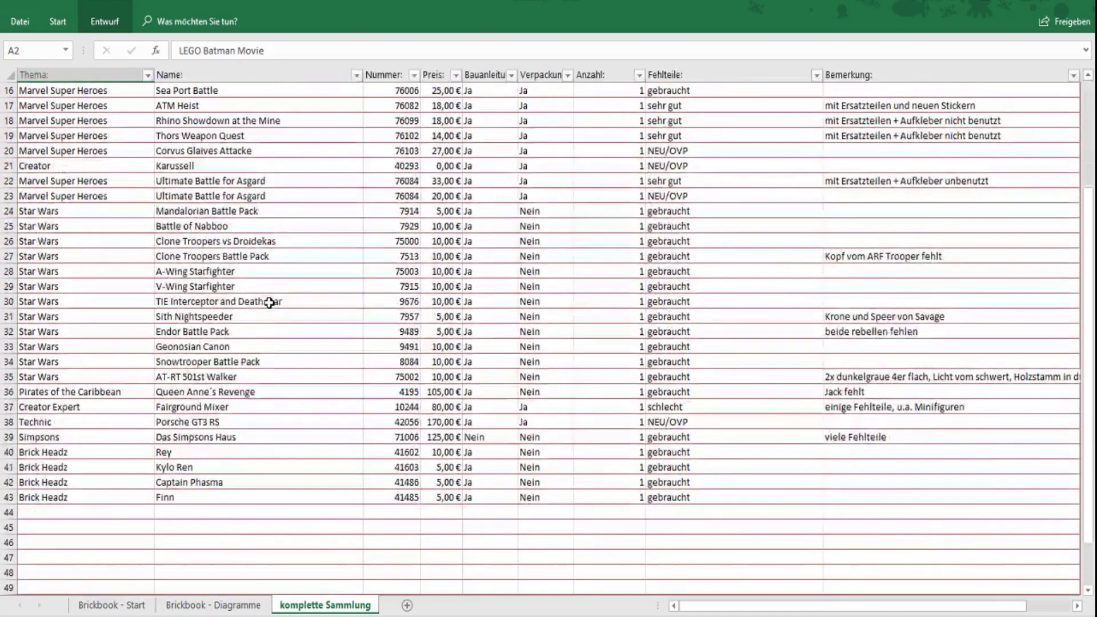
pyautogui.scroll(3, 269, 303)
pyautogui.scroll(3, 269, 302)
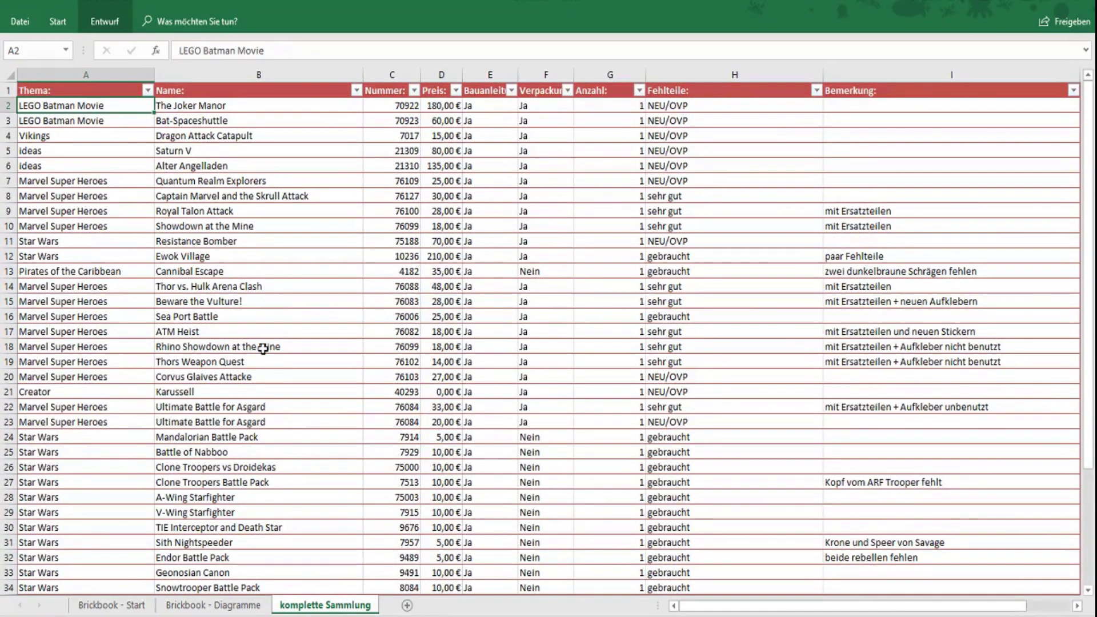
pyautogui.scroll(-4, 273, 357)
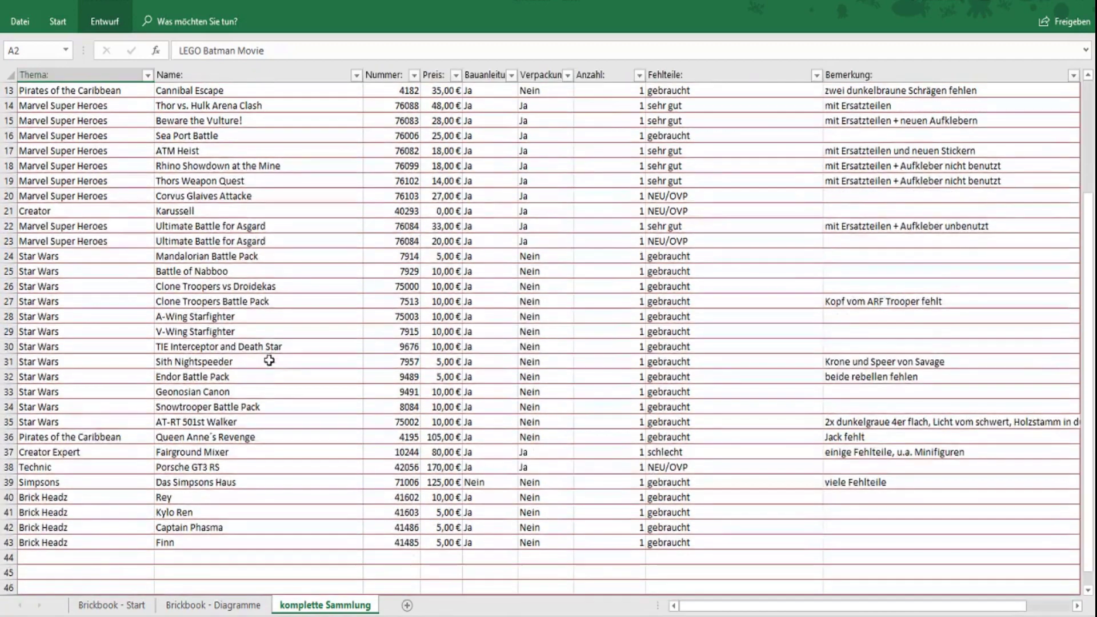
pyautogui.click(73, 559)
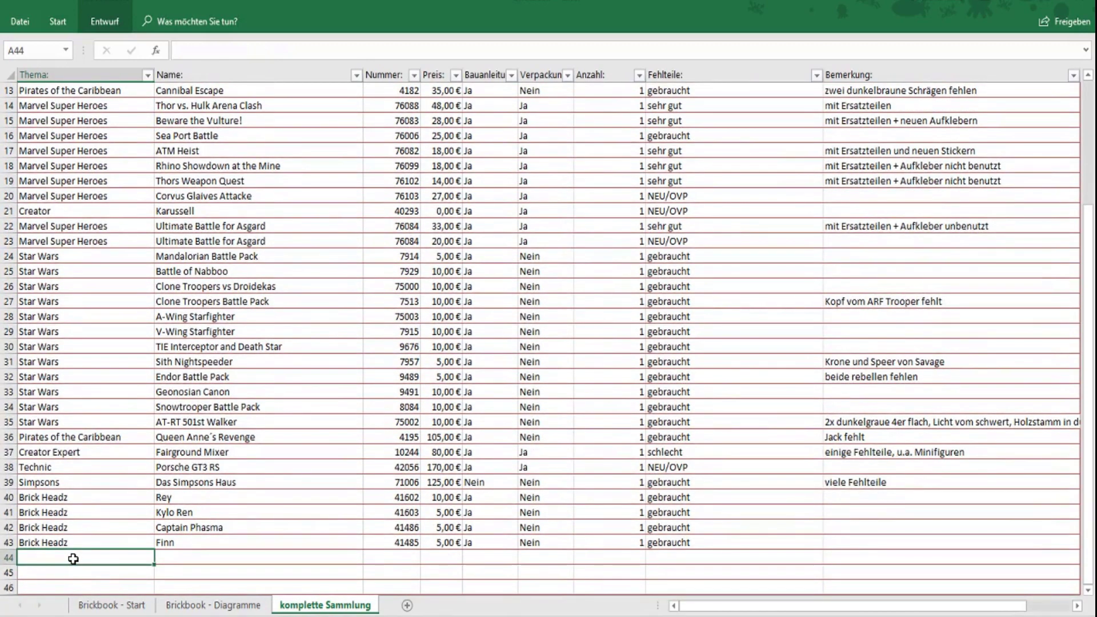
pyautogui.scroll(4, 73, 559)
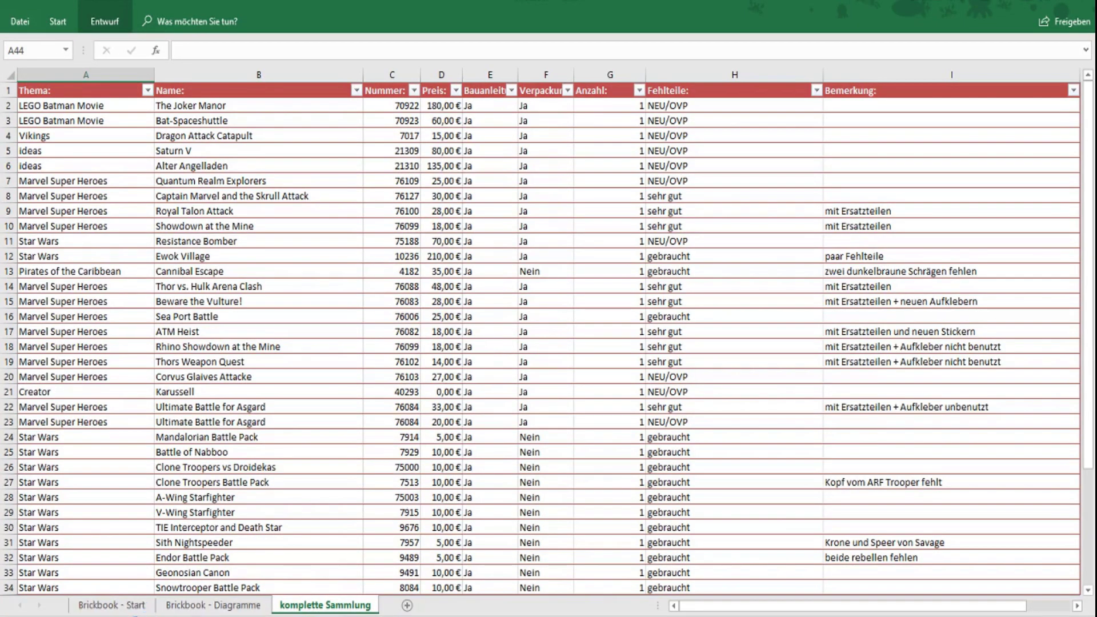
# Return to the Brickbook - Start sheet and launch the Sets eingeben! form via Neues Set eingeben!
pyautogui.click(109, 605)
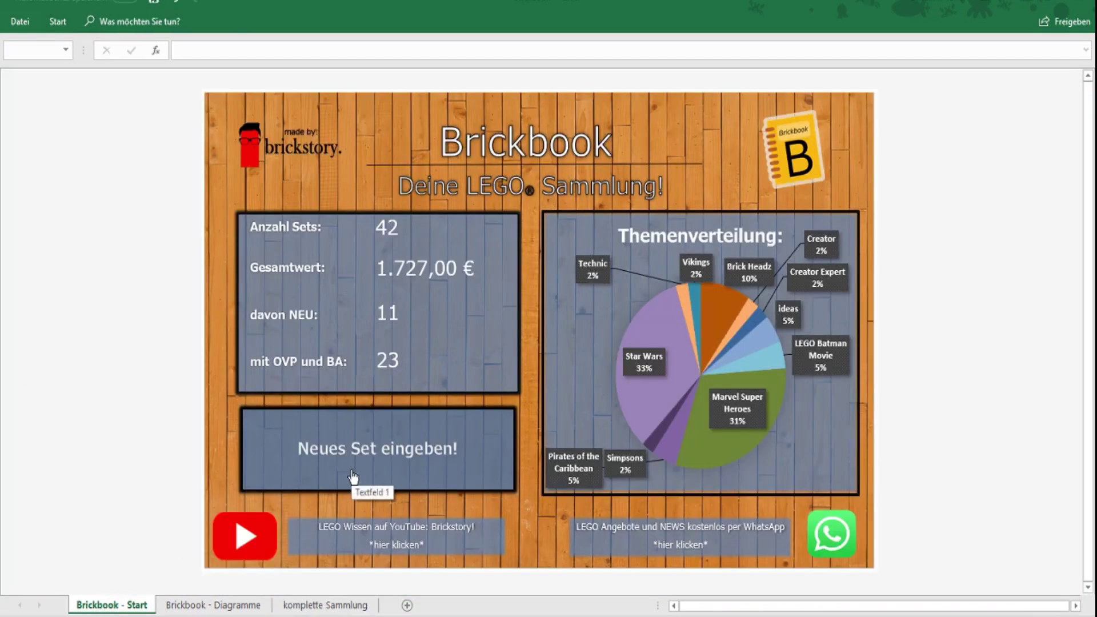
pyautogui.click(353, 477)
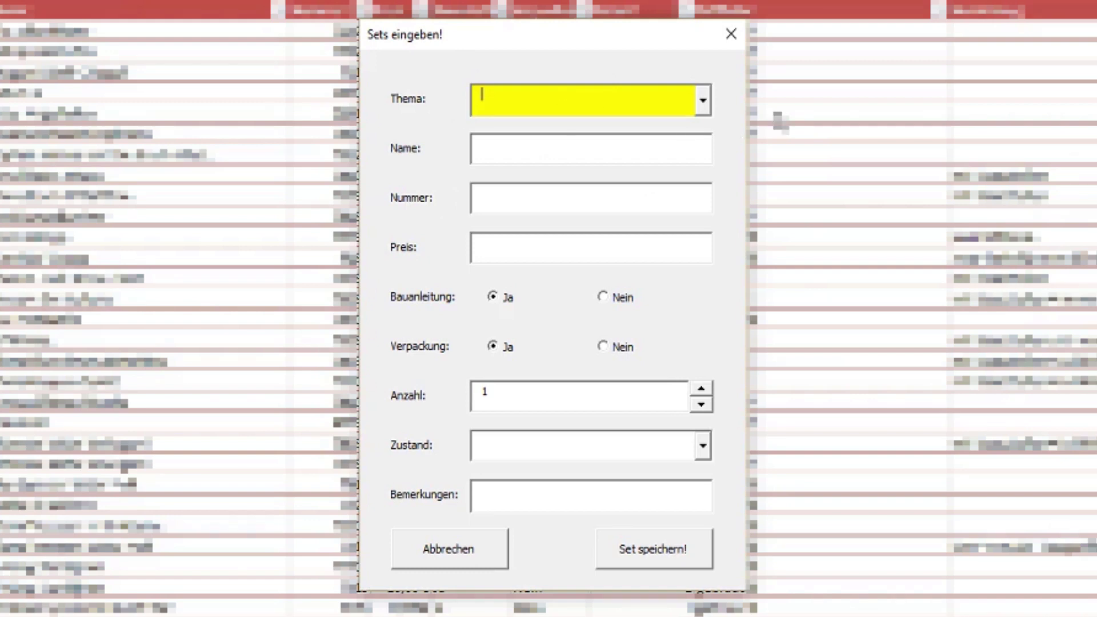
# Fill the Thema field with Star Wars, autocompleted from 'Star', and confirm it in the theme list.
pyautogui.write('S')
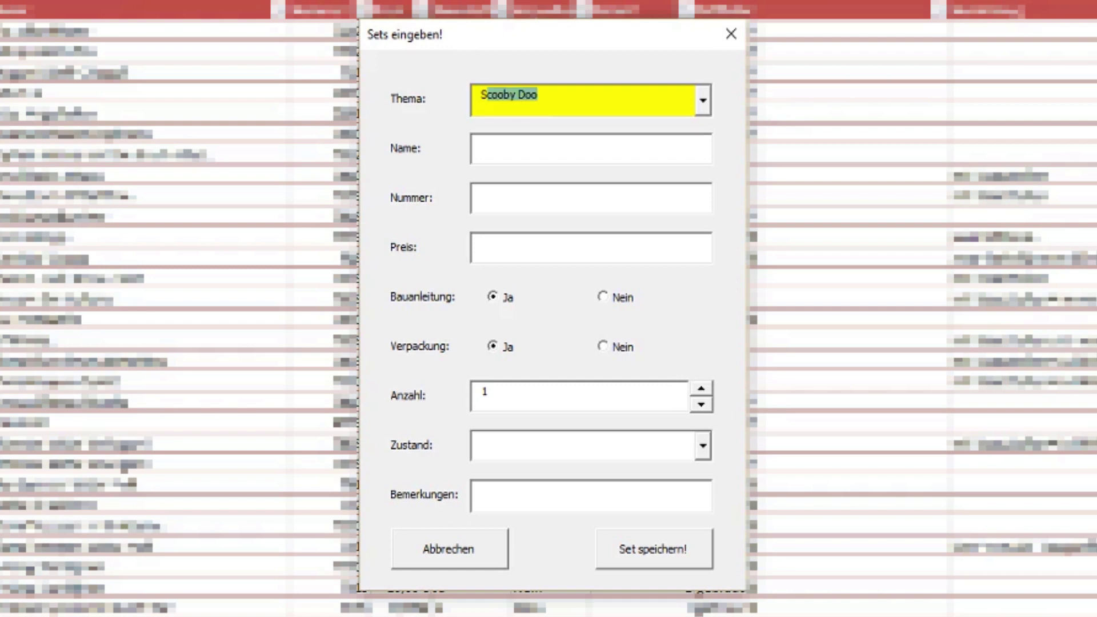
pyautogui.write('tar Wars')
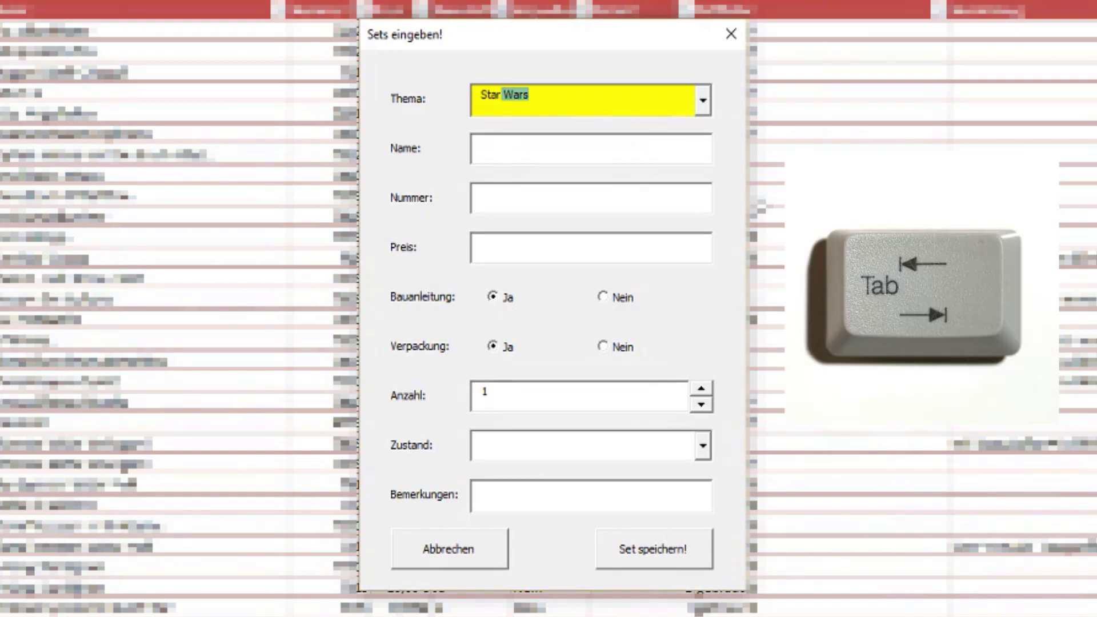
pyautogui.press('Tab')
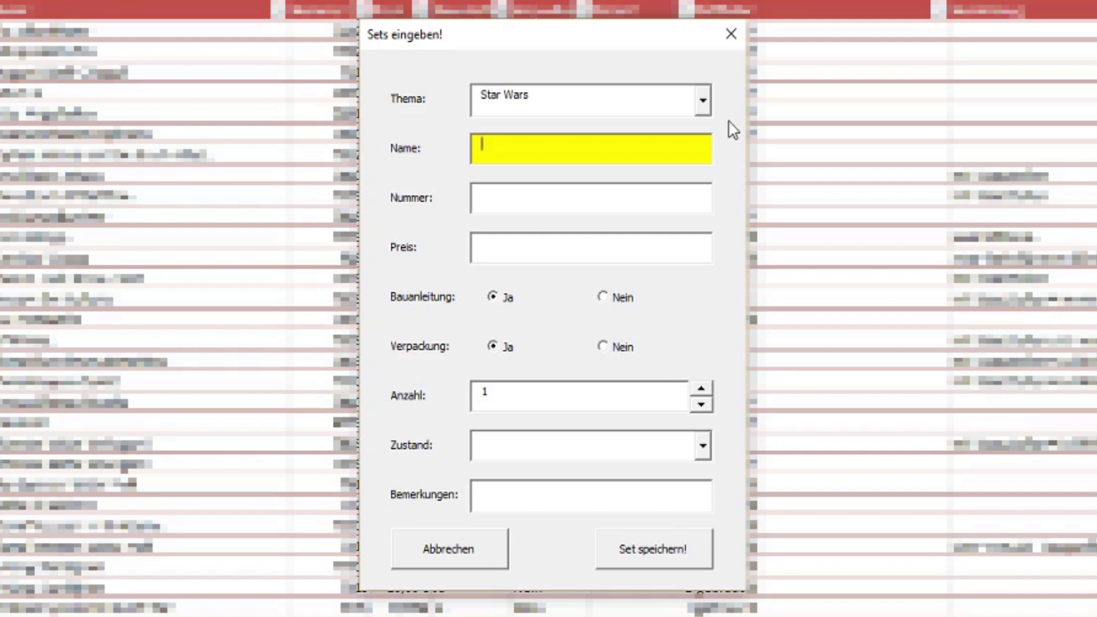
pyautogui.click(704, 101)
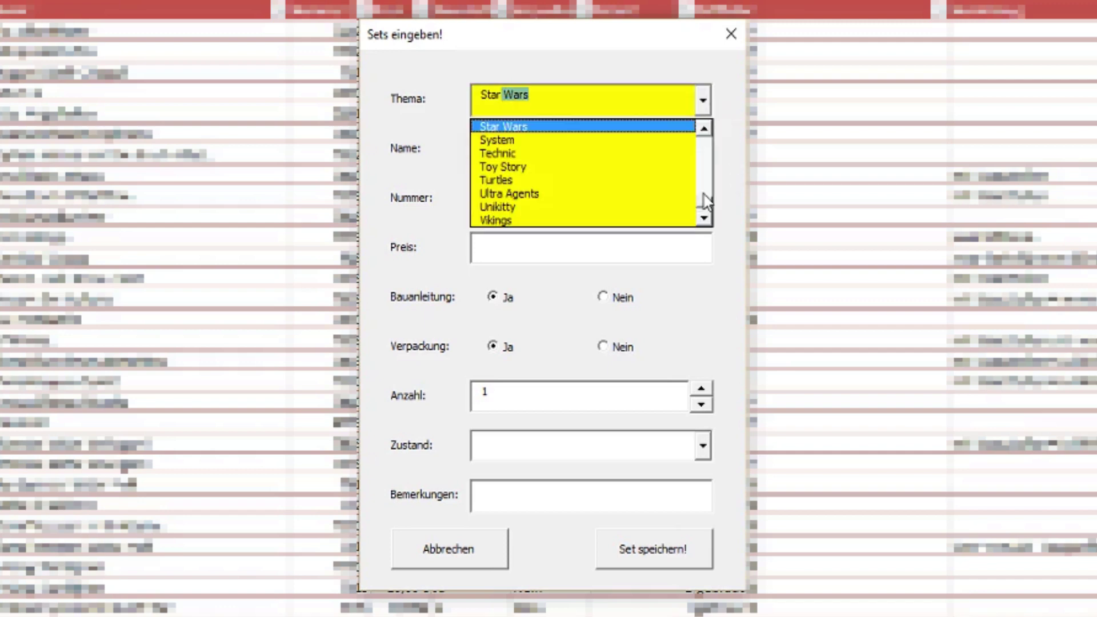
pyautogui.moveTo(707, 212); pyautogui.dragTo(719, 164)
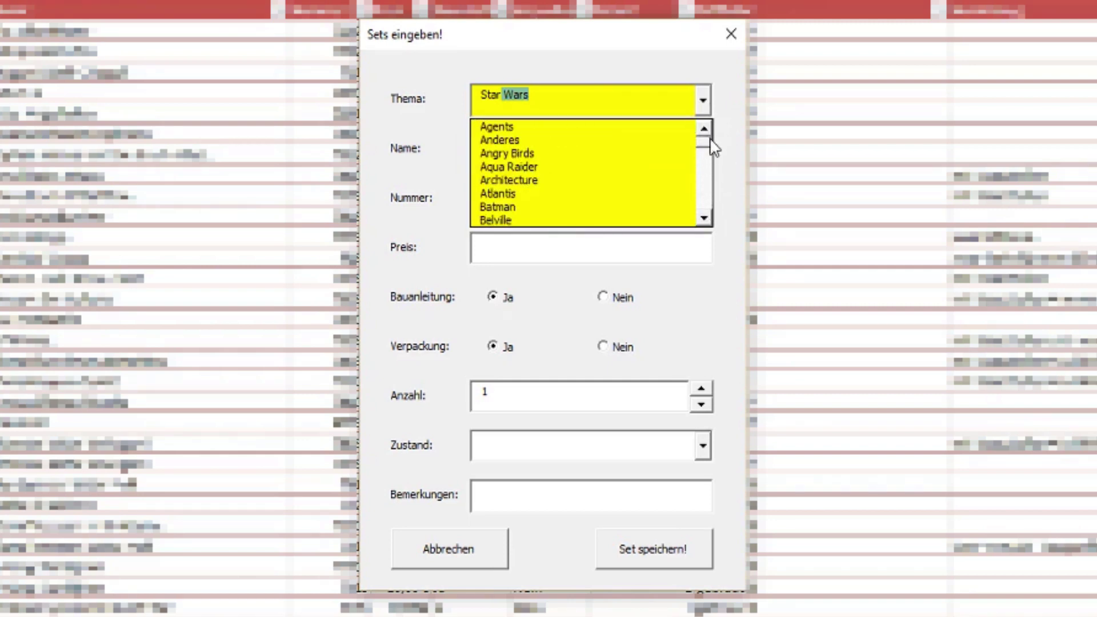
pyautogui.moveTo(718, 164)
pyautogui.mouseDown()
pyautogui.moveTo(708, 215)
pyautogui.moveTo(713, 146)
pyautogui.mouseUp()
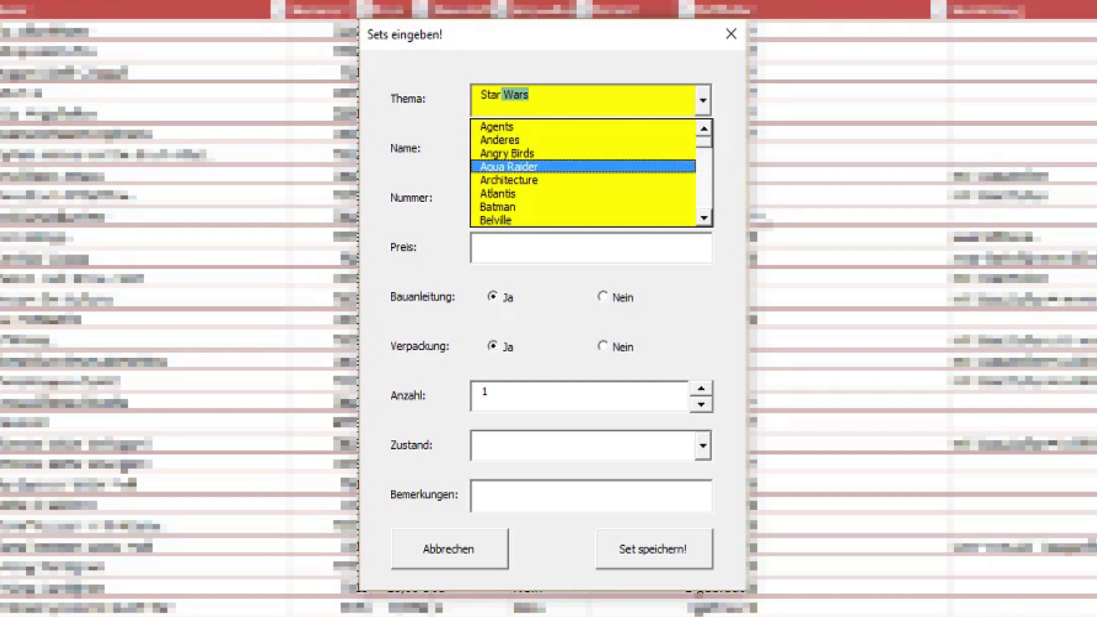
pyautogui.click(727, 167)
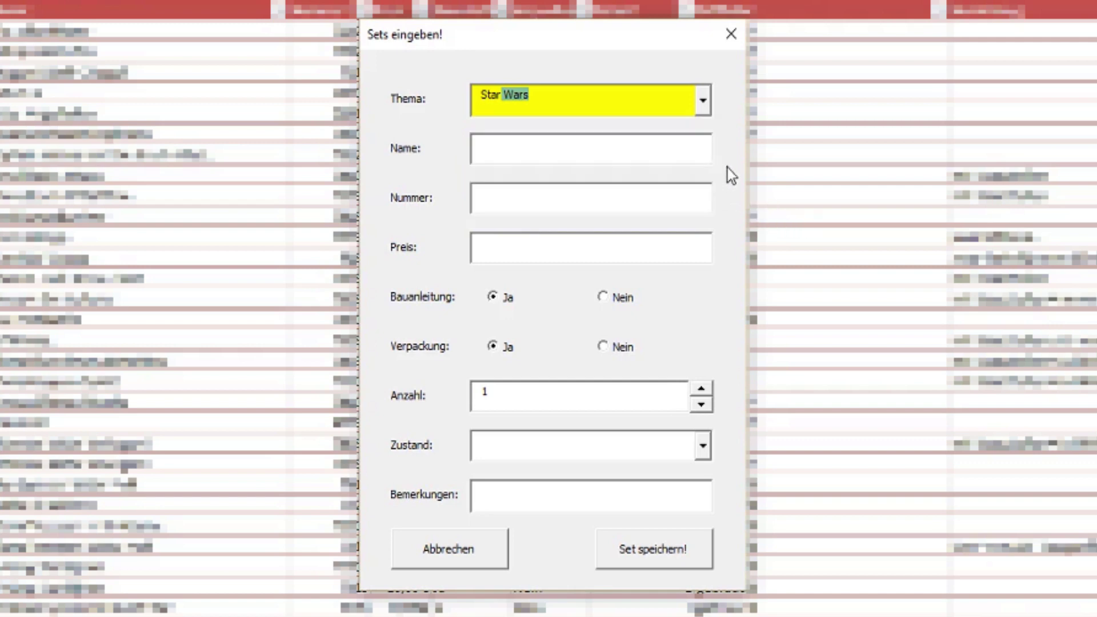
# Enter name AT-TE, number 7675, price 60, and mark it as having no building instructions.
pyautogui.click(704, 151)
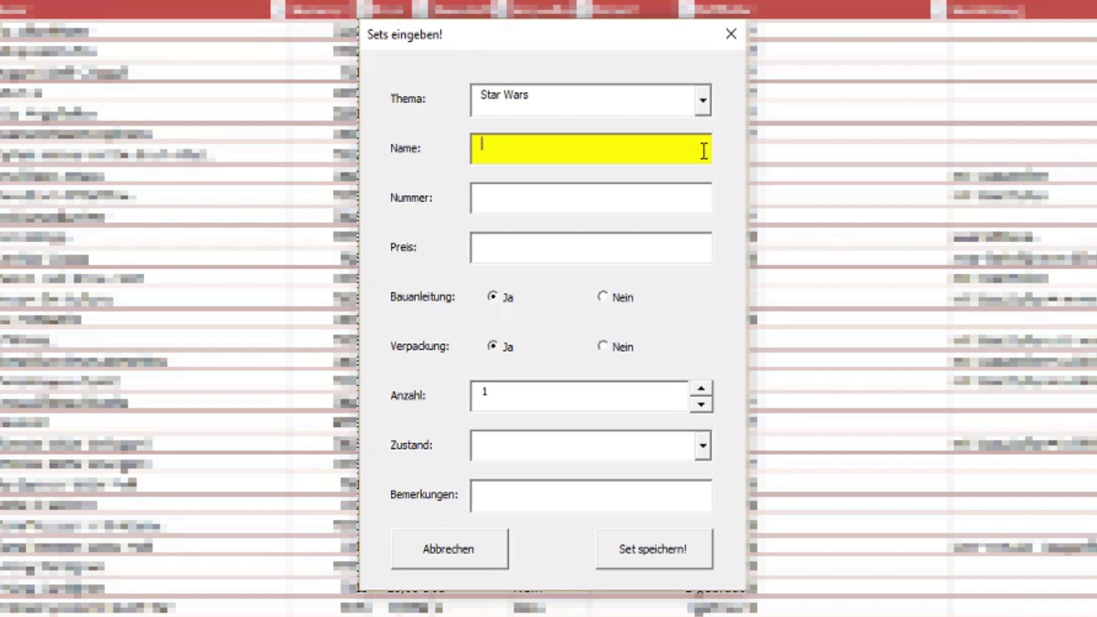
pyautogui.write('AAAA')
pyautogui.press('BackSpace')
pyautogui.press('BackSpace')
pyautogui.press('BackSpace')
pyautogui.write('T-')
pyautogui.write('TE')
pyautogui.press('Tab')
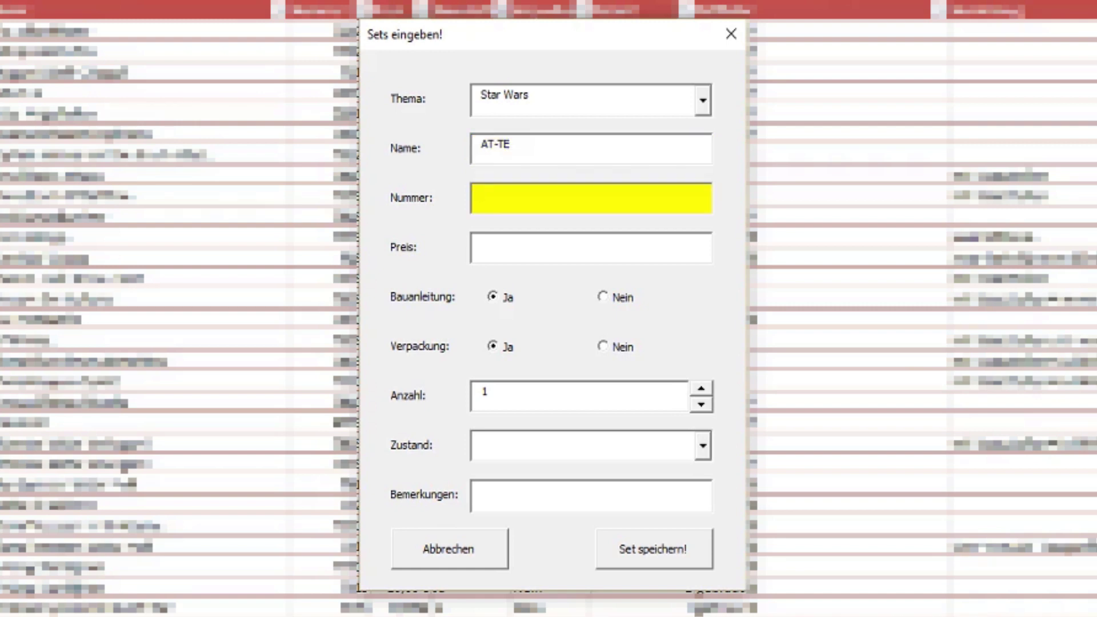
pyautogui.write('76')
pyautogui.write('75')
pyautogui.press('Tab')
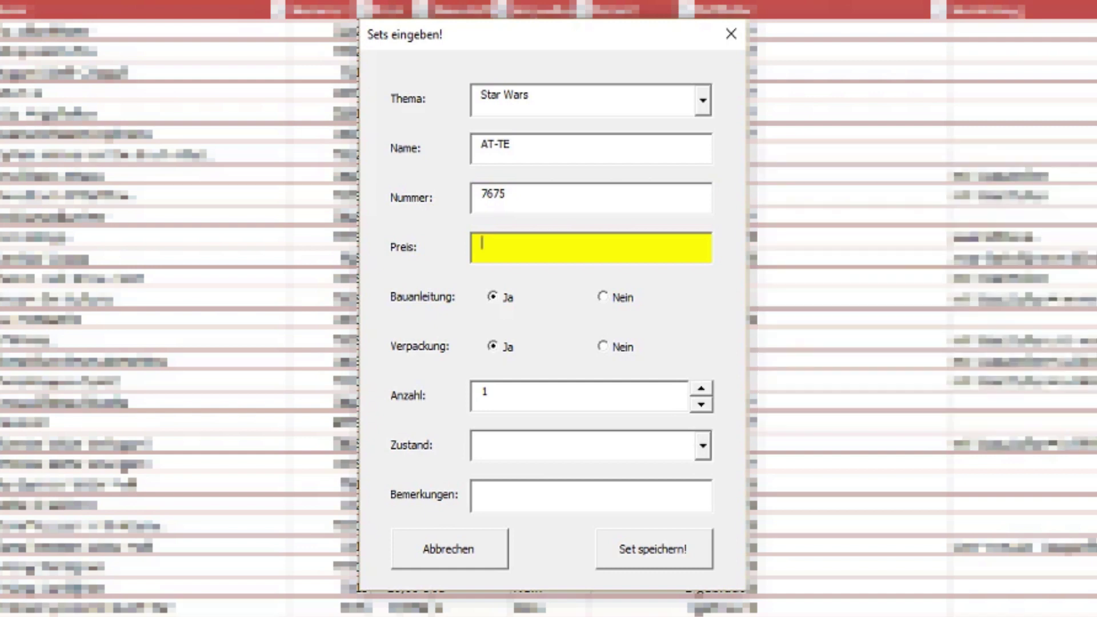
pyautogui.write('60')
pyautogui.press('Tab')
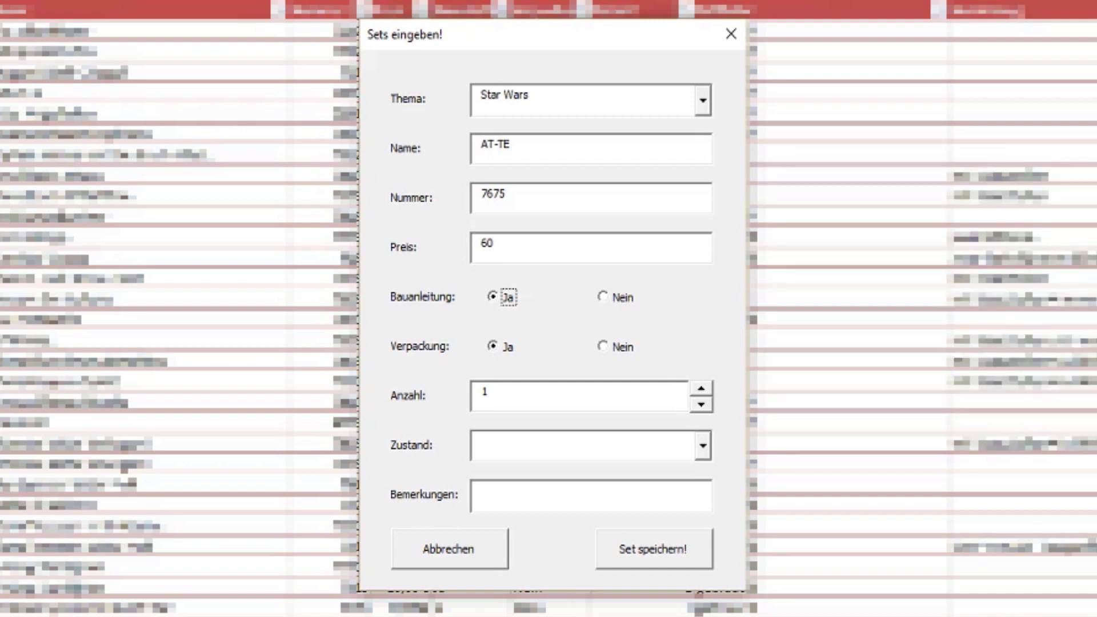
pyautogui.press('Right')
# Set condition to gebraucht, add remark 'Ashoka Tano fehlt', and save the set.
pyautogui.click(601, 447)
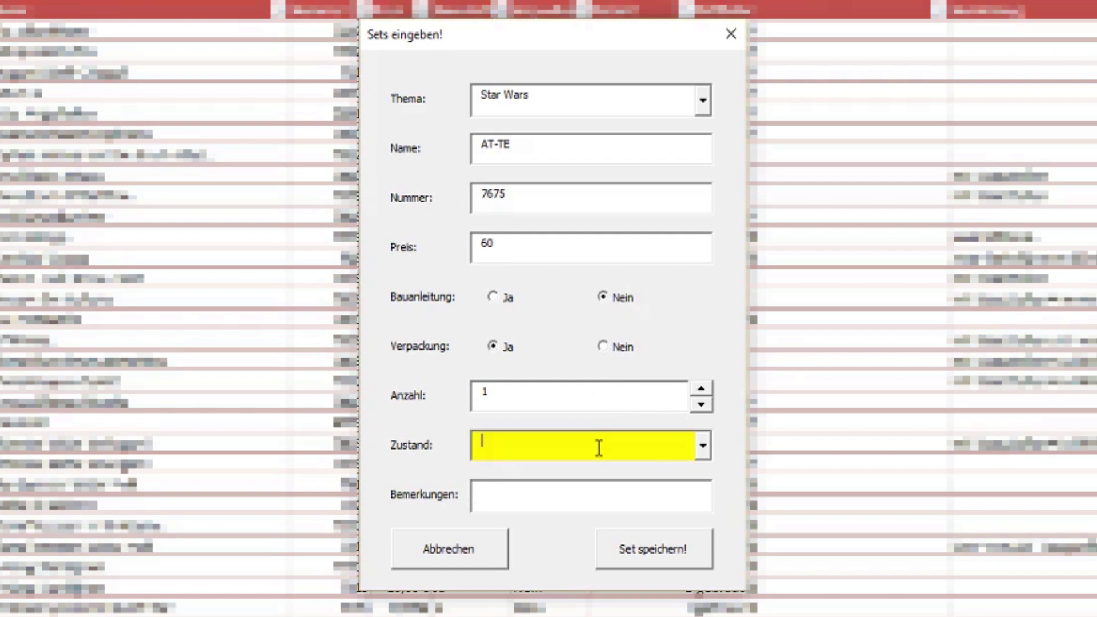
pyautogui.click(702, 446)
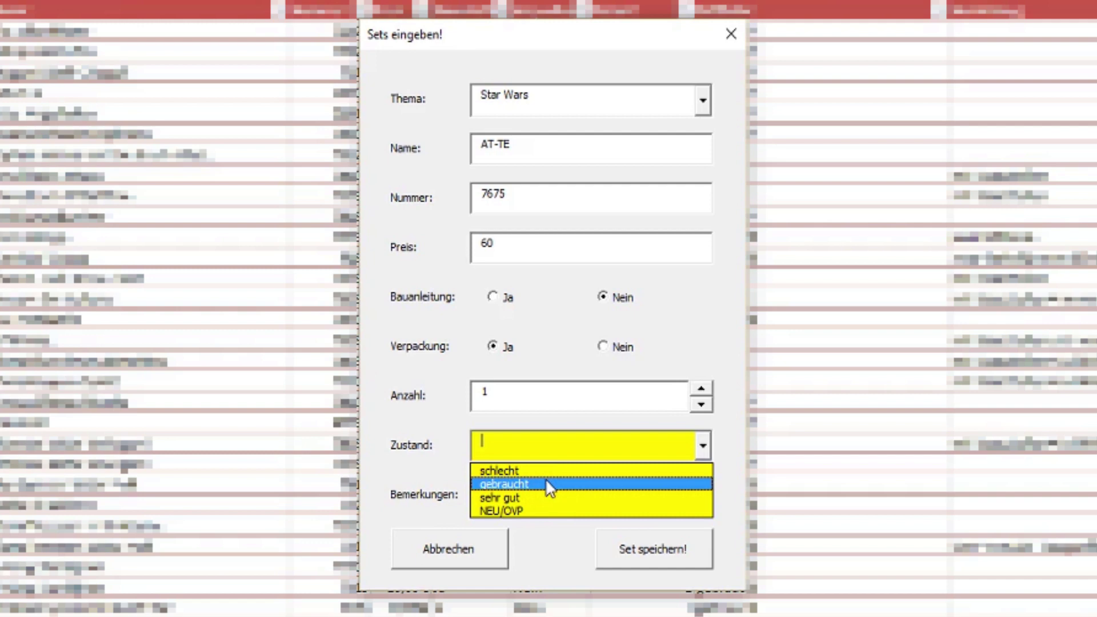
pyautogui.click(546, 483)
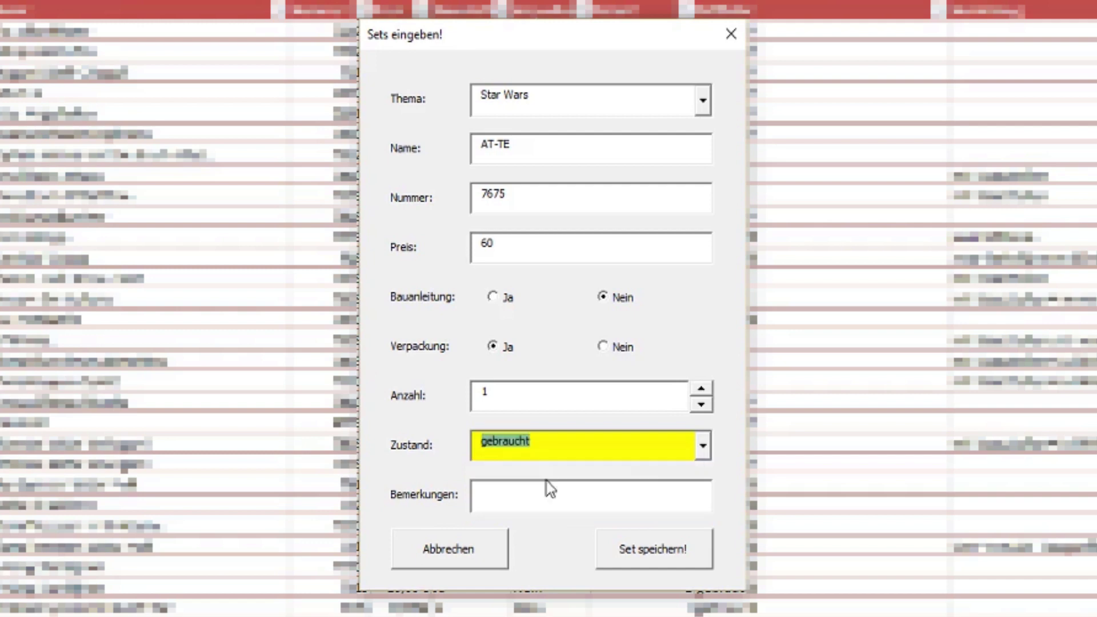
pyautogui.click(632, 493)
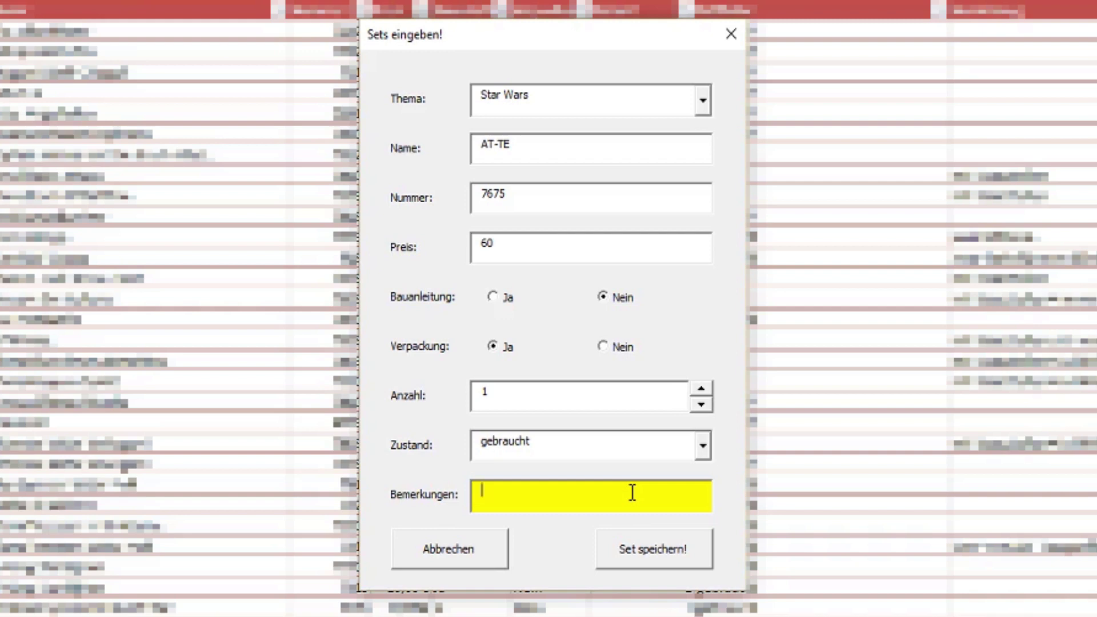
pyautogui.write('Ash')
pyautogui.write('oka')
pyautogui.write(' Tano feh')
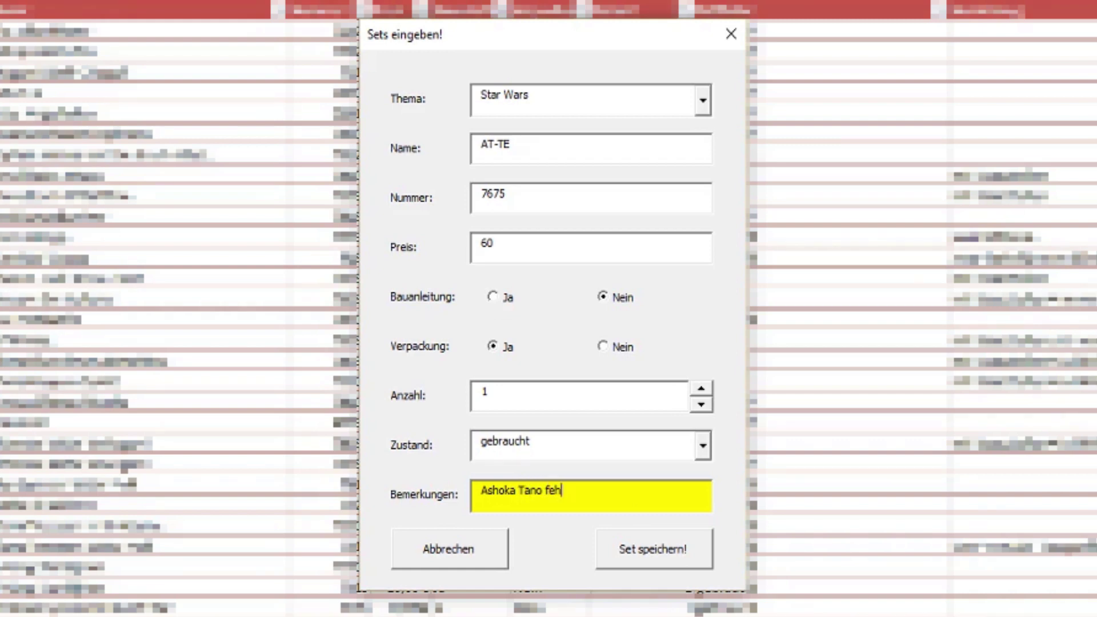
pyautogui.write('lt')
pyautogui.click(661, 553)
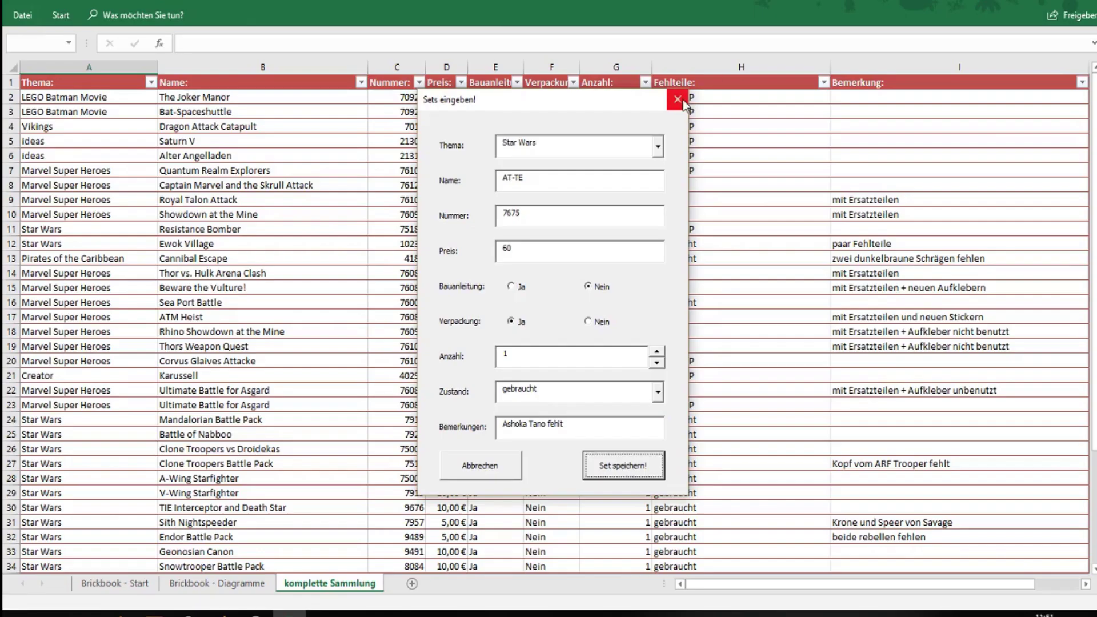
# Close the entry form, check the new AT-TE row 44 (7675, price), then view the Diagramme sheet.
pyautogui.click(678, 99)
pyautogui.scroll(-5, 668, 453)
pyautogui.scroll(-4, 668, 454)
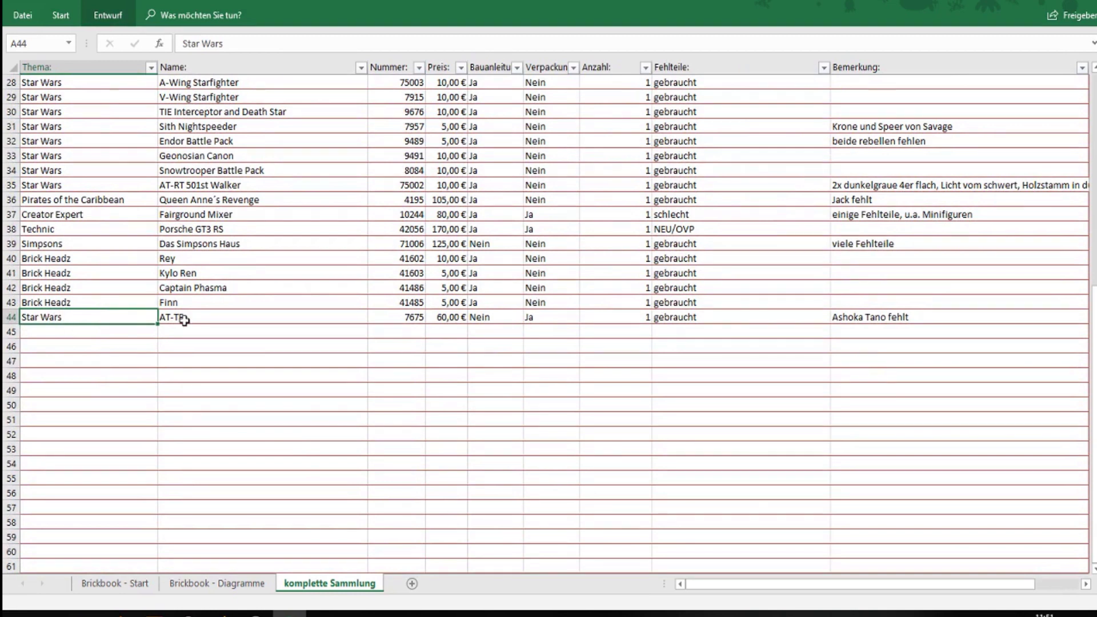
pyautogui.click(412, 315)
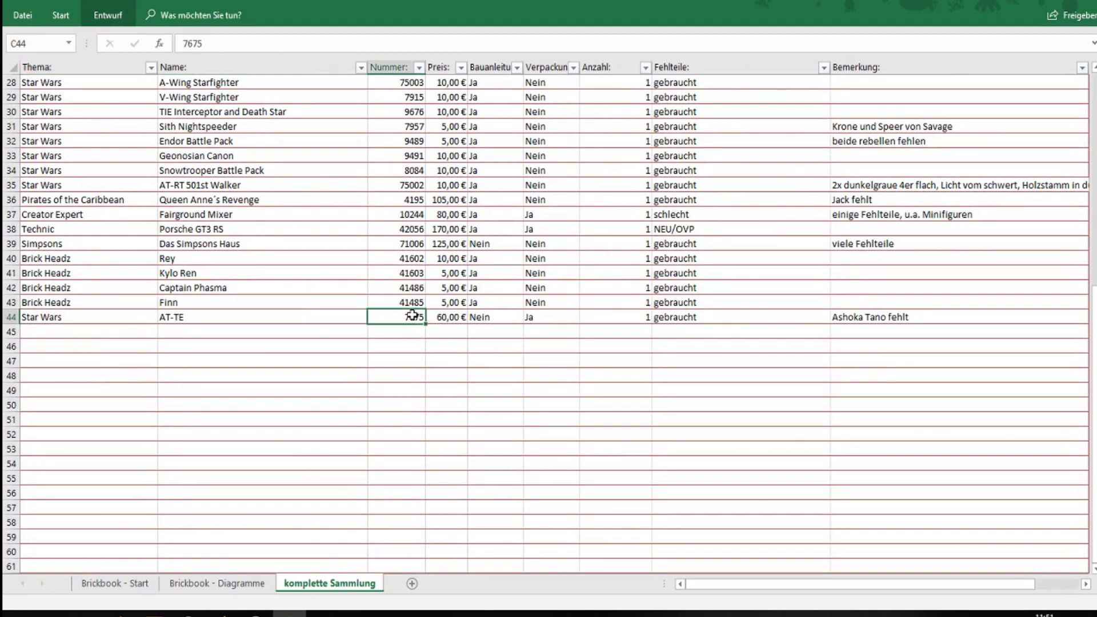
pyautogui.click(461, 318)
pyautogui.hotkey('ctrl', 'pageup')
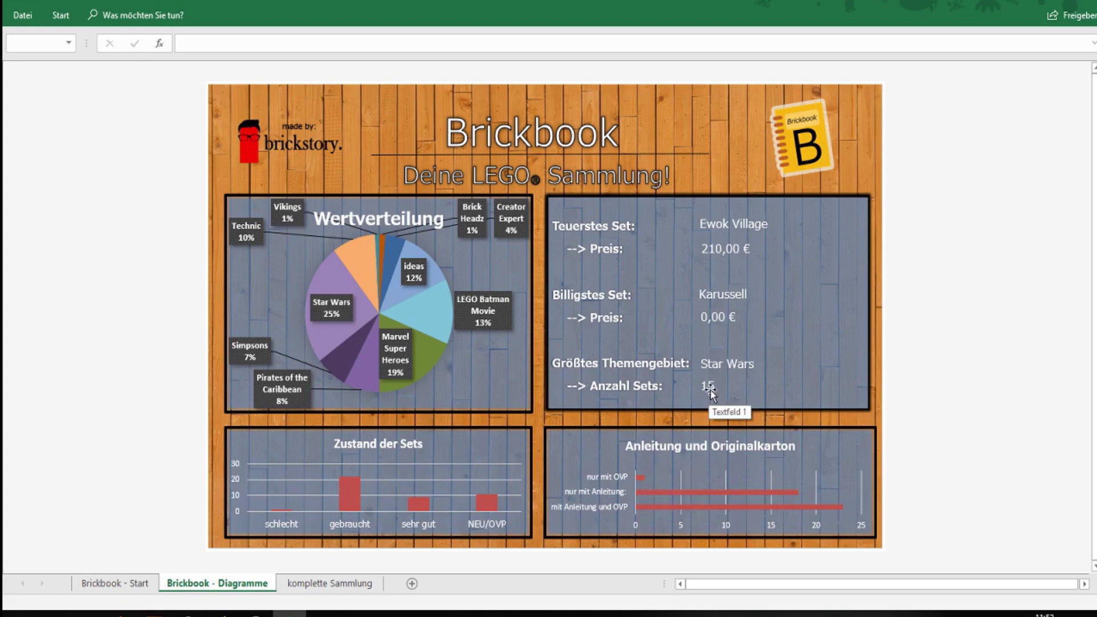
pyautogui.hotkey('ctrl', 'pagedown')
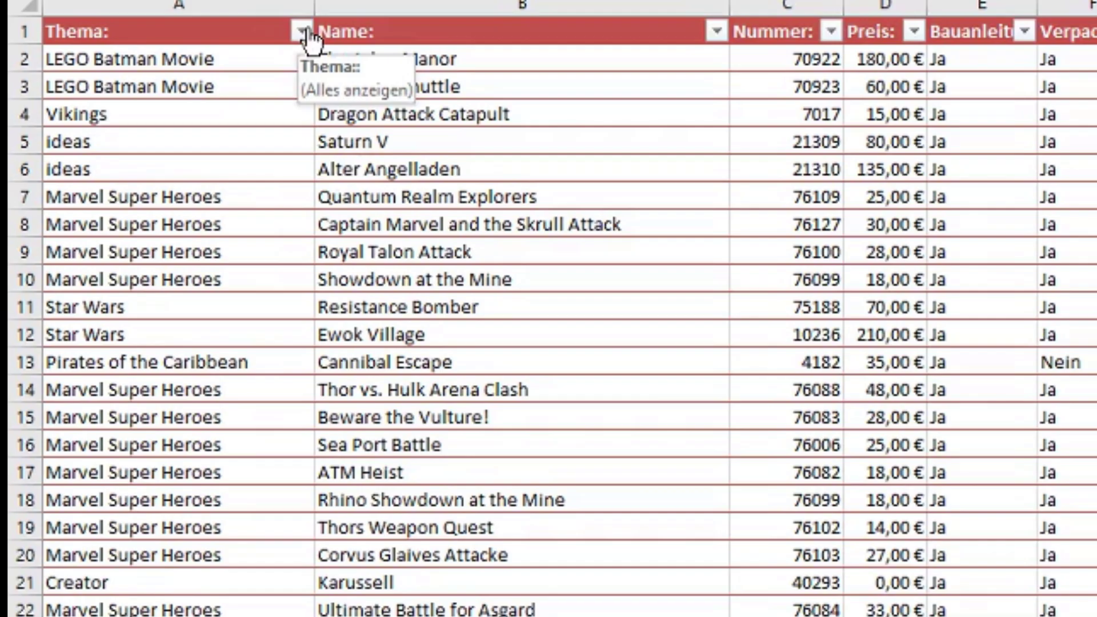
# Restrict the Thema column filter to Star Wars only, deselecting every other theme.
pyautogui.click(303, 31)
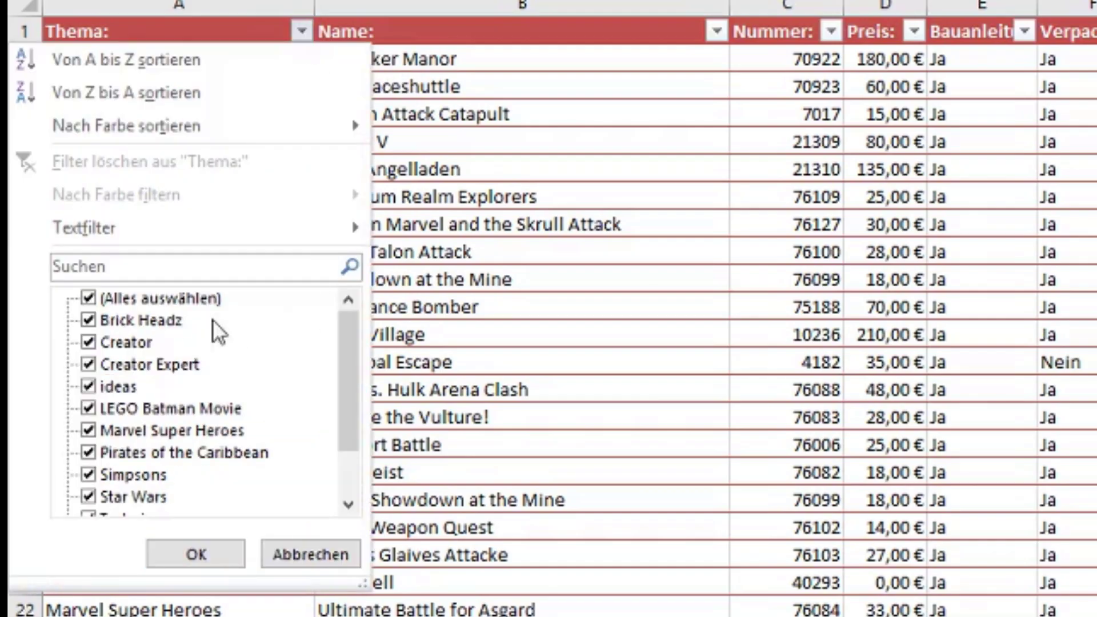
pyautogui.click(89, 298)
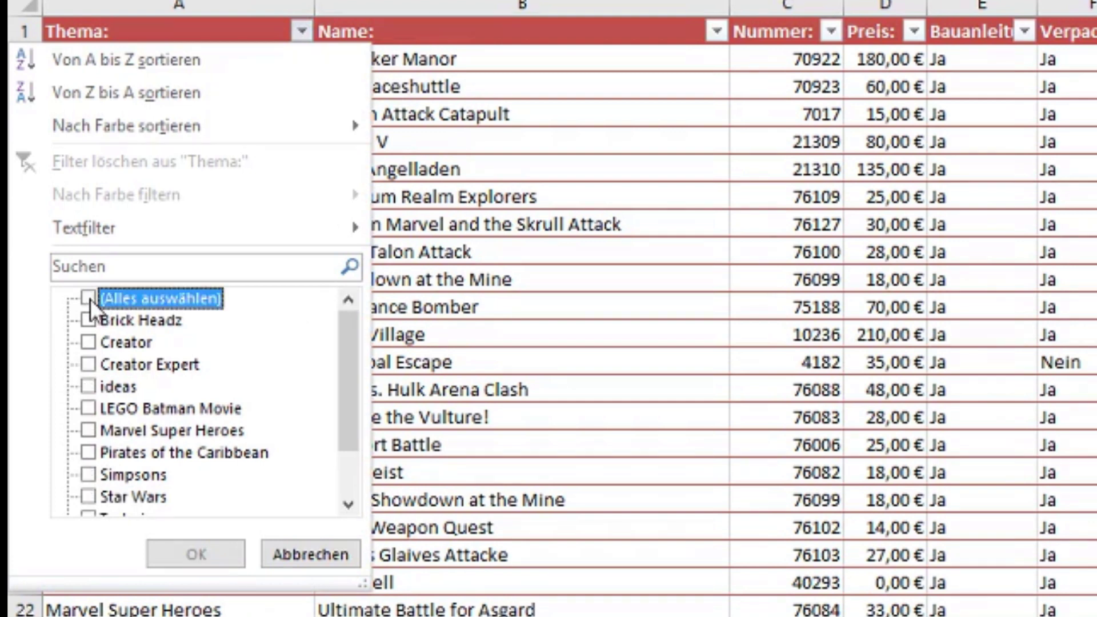
pyautogui.moveTo(351, 391); pyautogui.dragTo(349, 433)
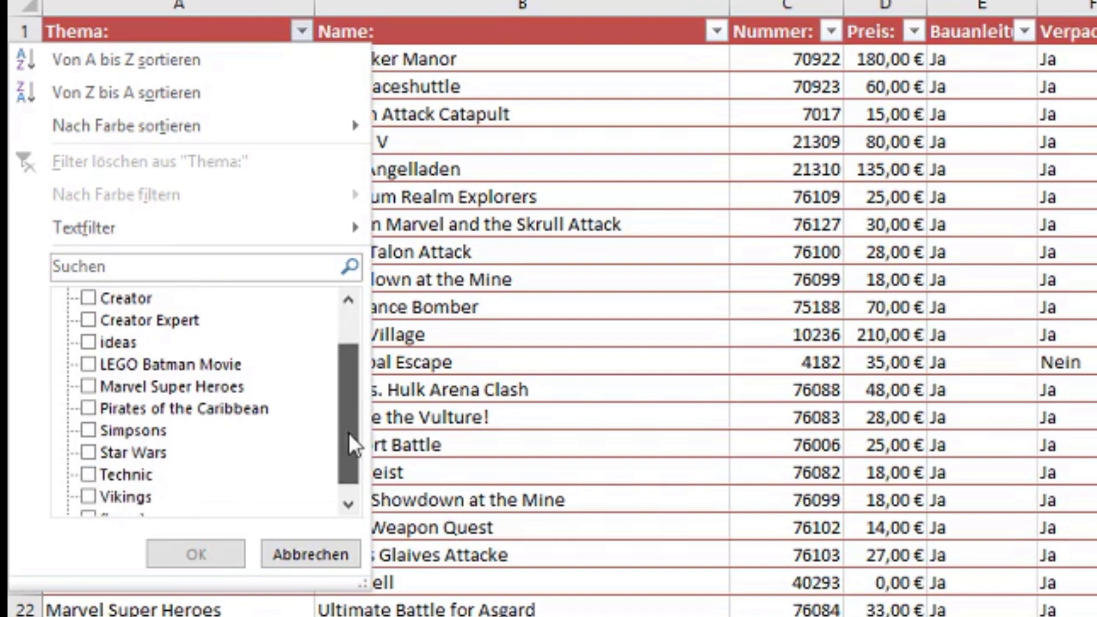
pyautogui.click(89, 452)
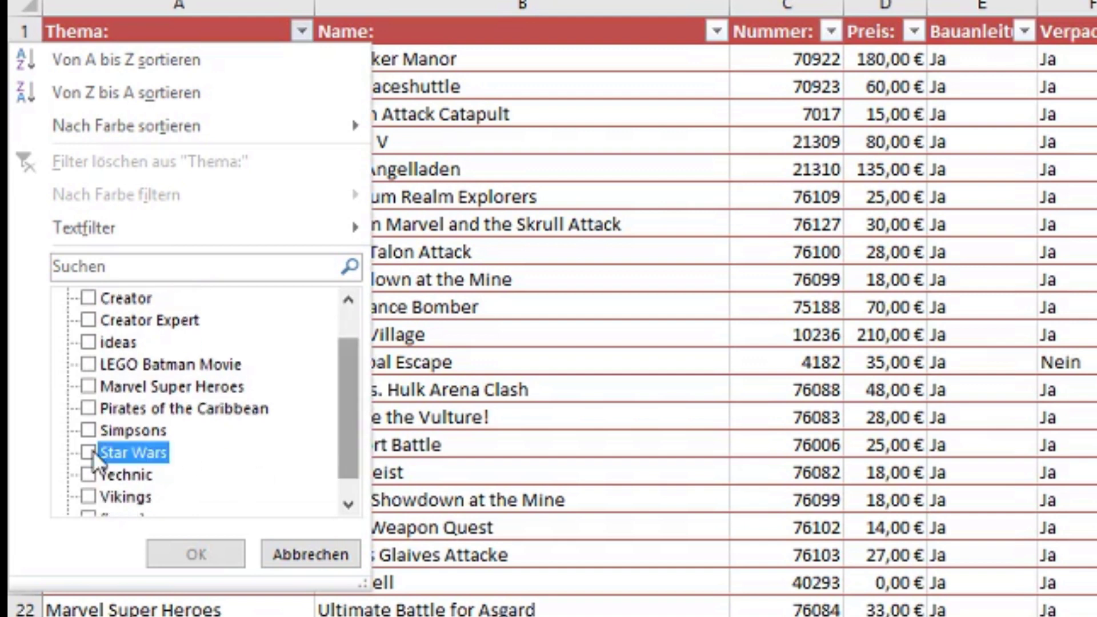
pyautogui.click(203, 557)
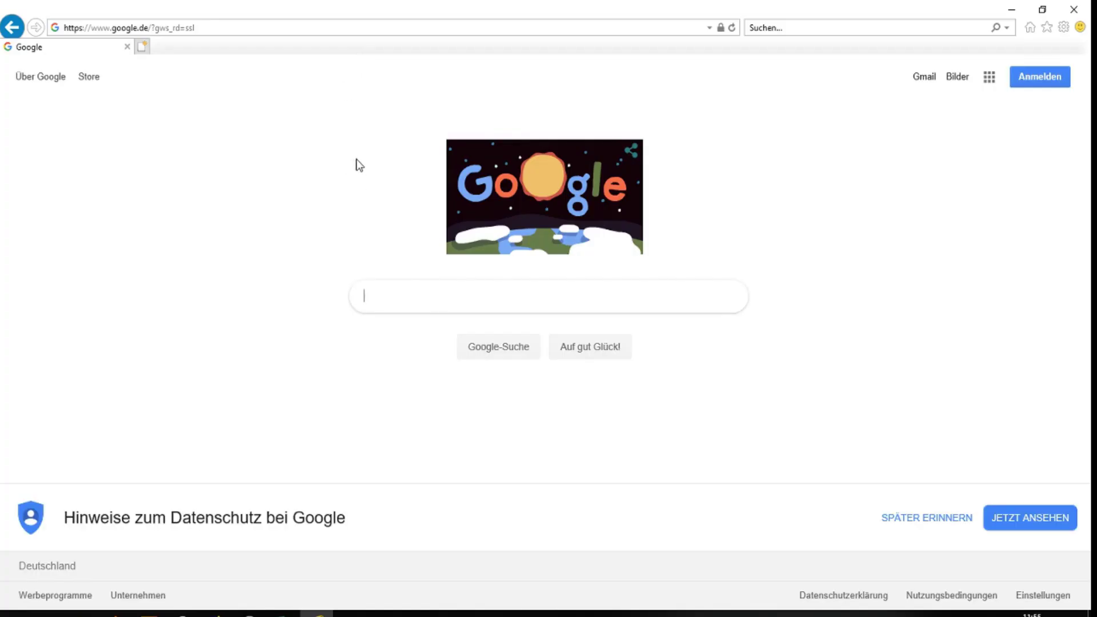
pyautogui.click(200, 26)
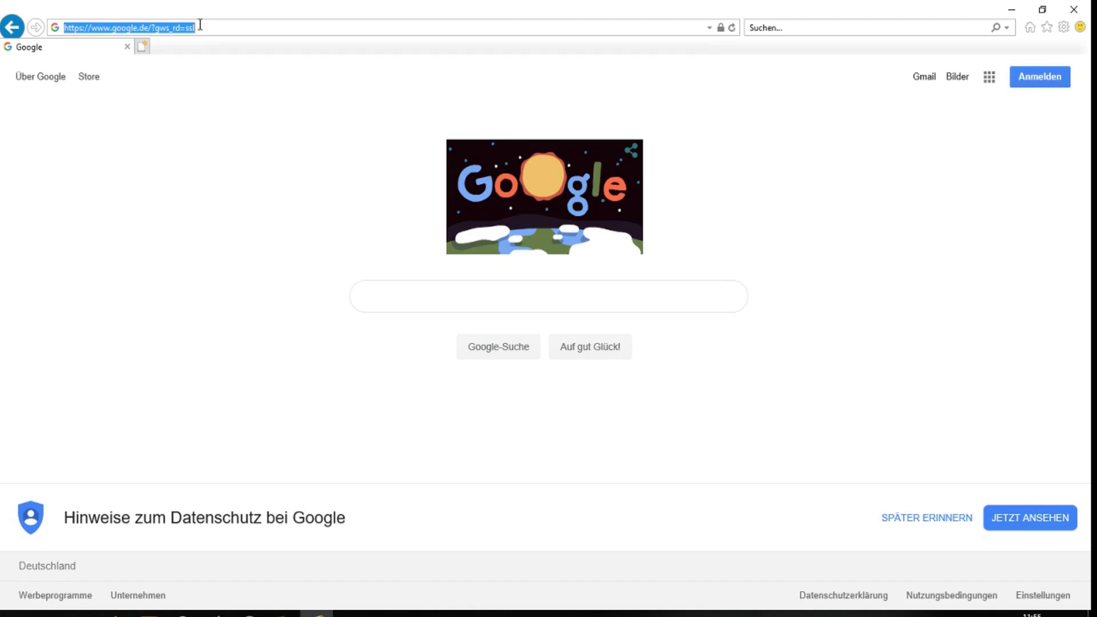
pyautogui.write('www')
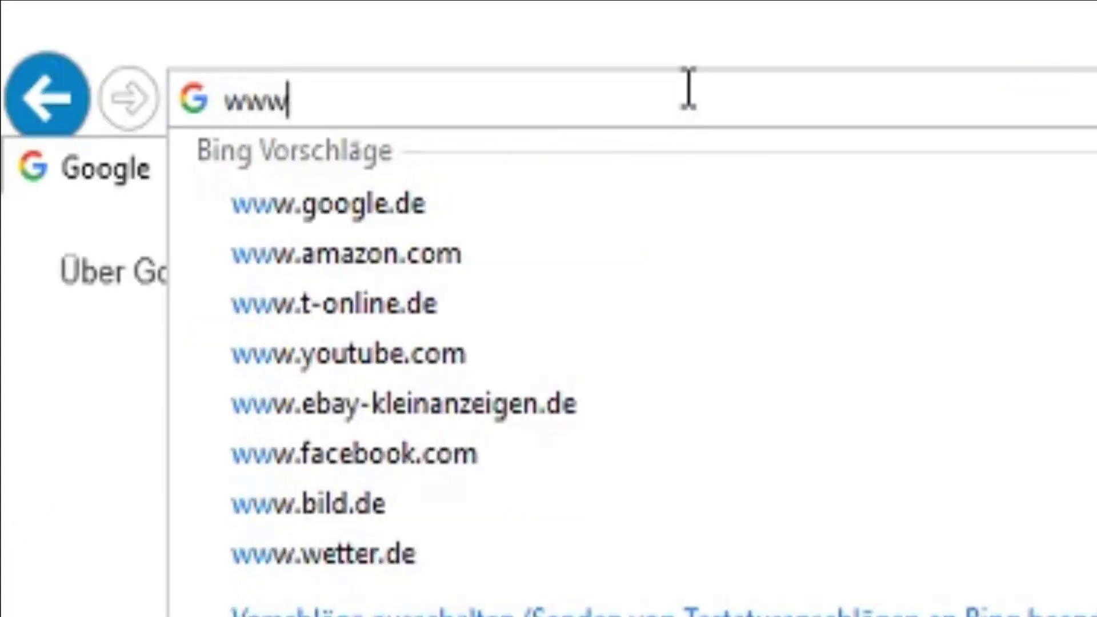
pyautogui.write('.bric')
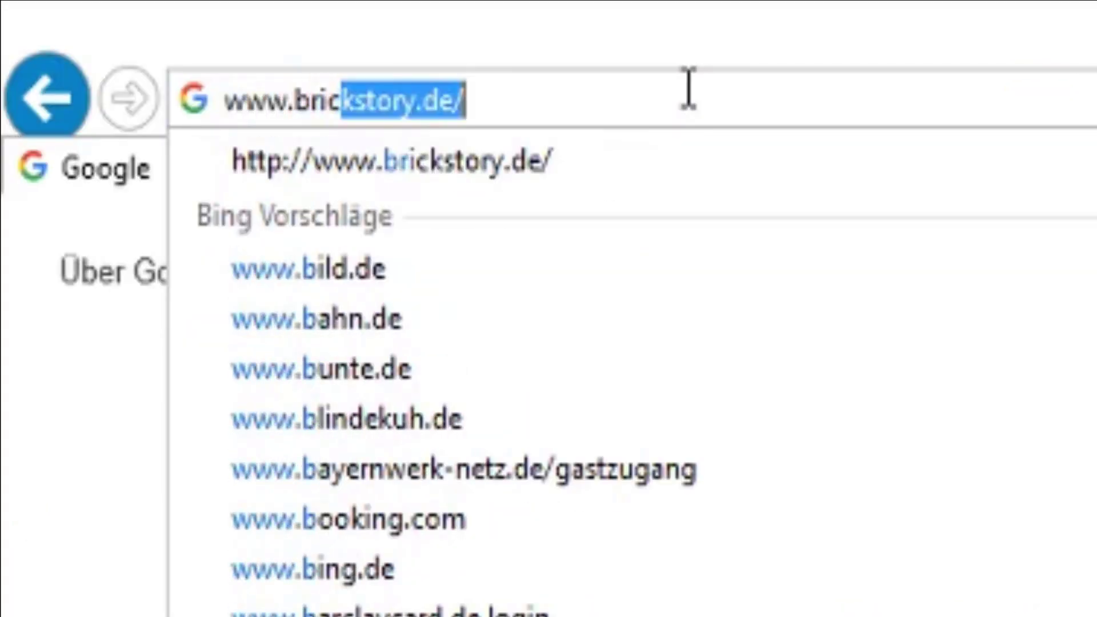
pyautogui.write('kstory.')
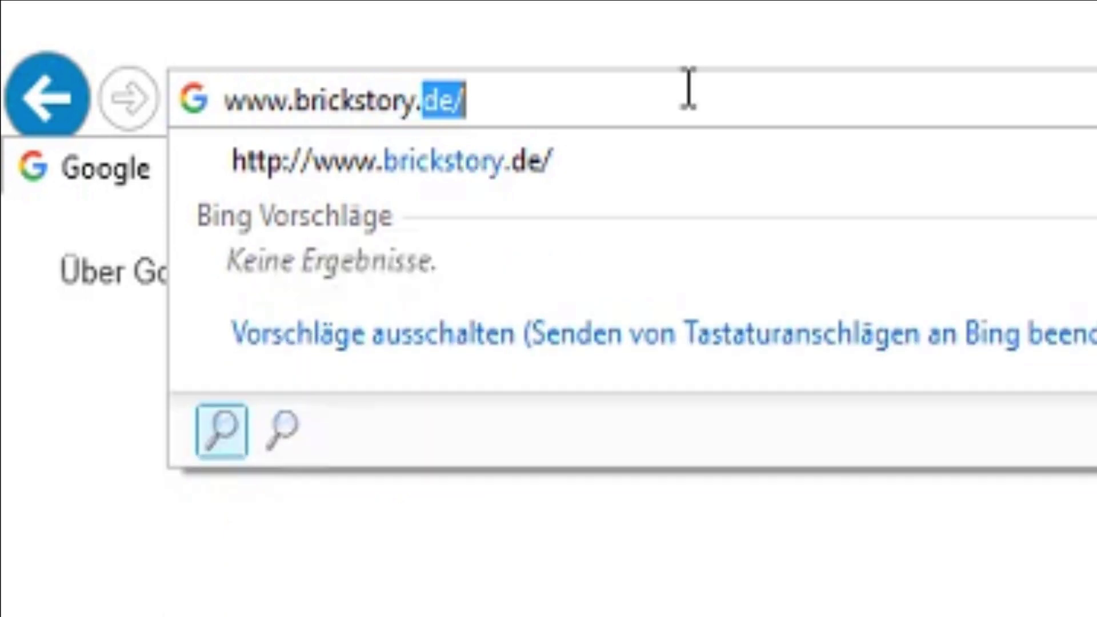
pyautogui.write('de')
pyautogui.press('Return')
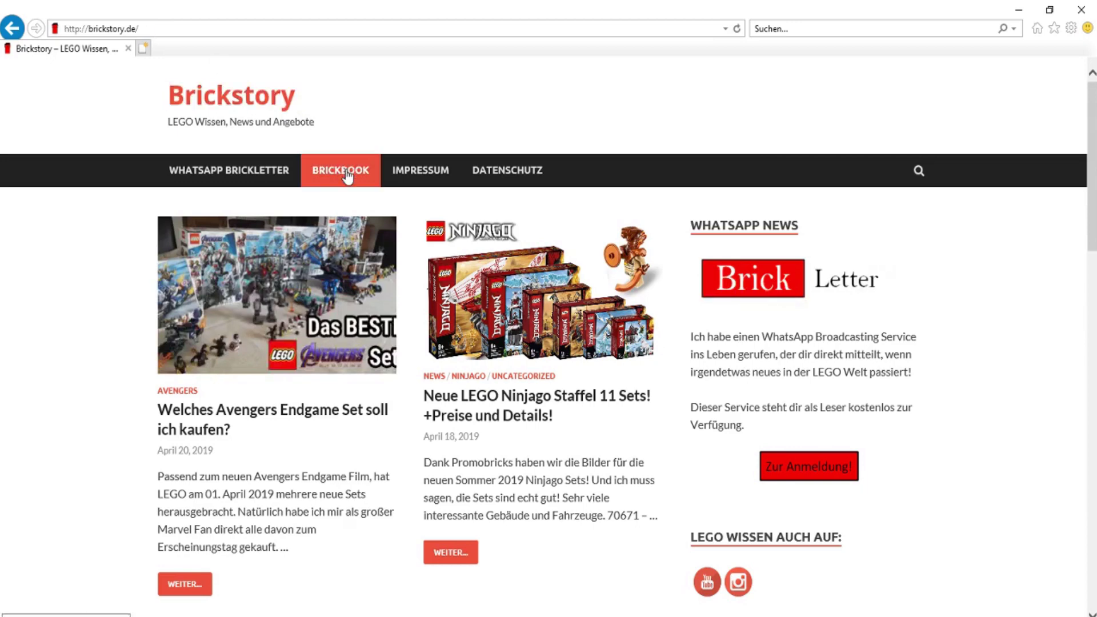
# Download Brickbook-Meine-LEGO-Sammlung-1.zip from the BRICKBOOK page's free link and open it in Explorer.
pyautogui.click(346, 171)
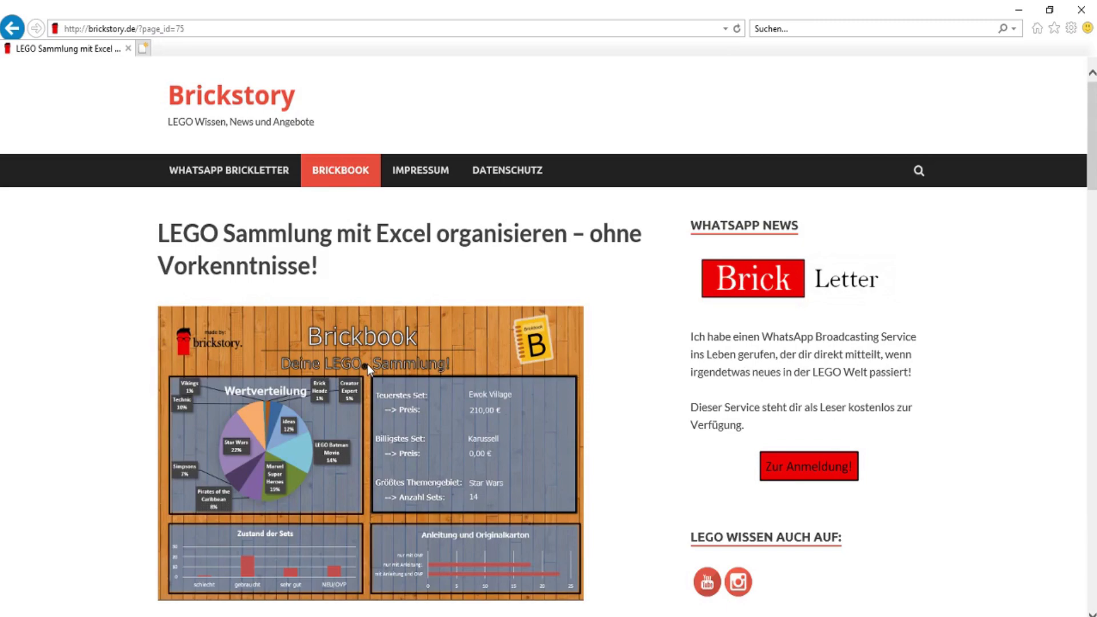
pyautogui.scroll(-3, 368, 367)
pyautogui.scroll(-10, 368, 366)
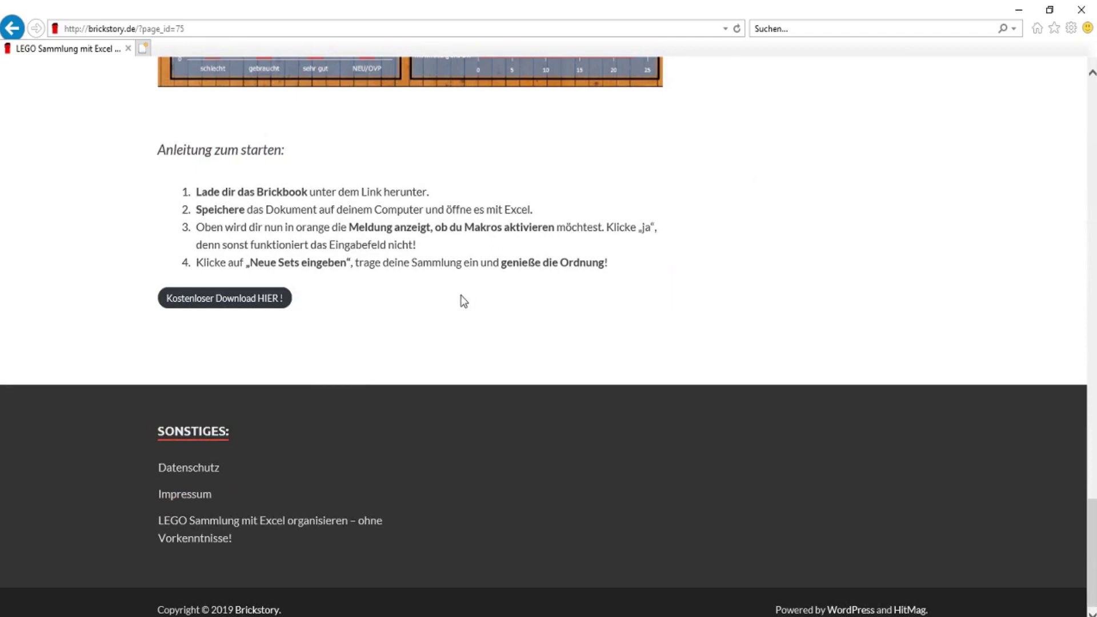
pyautogui.click(261, 311)
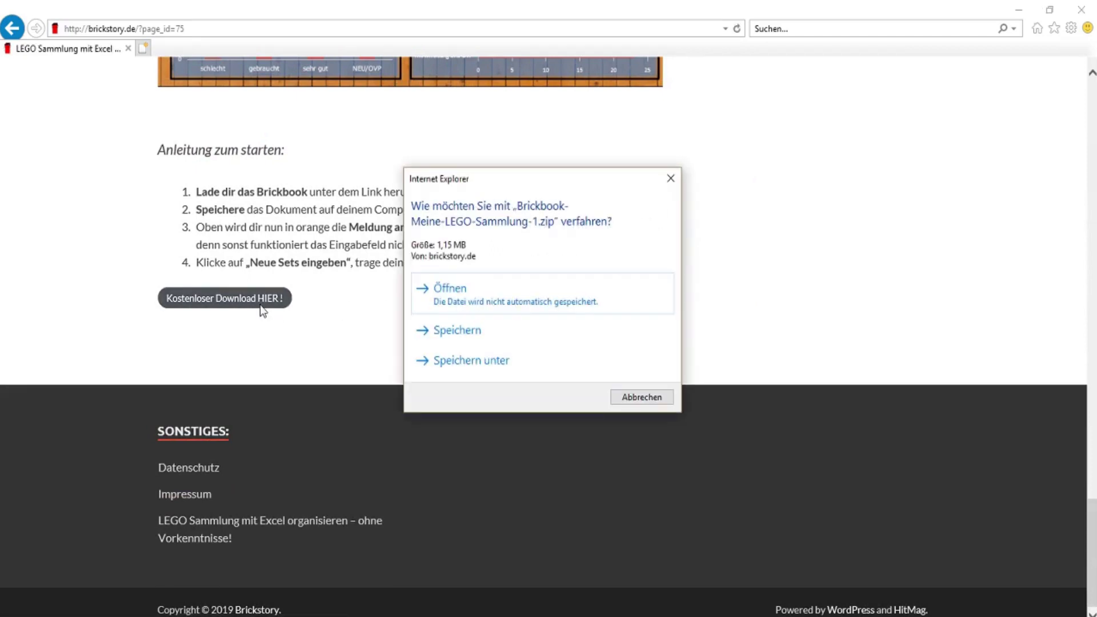
pyautogui.click(479, 289)
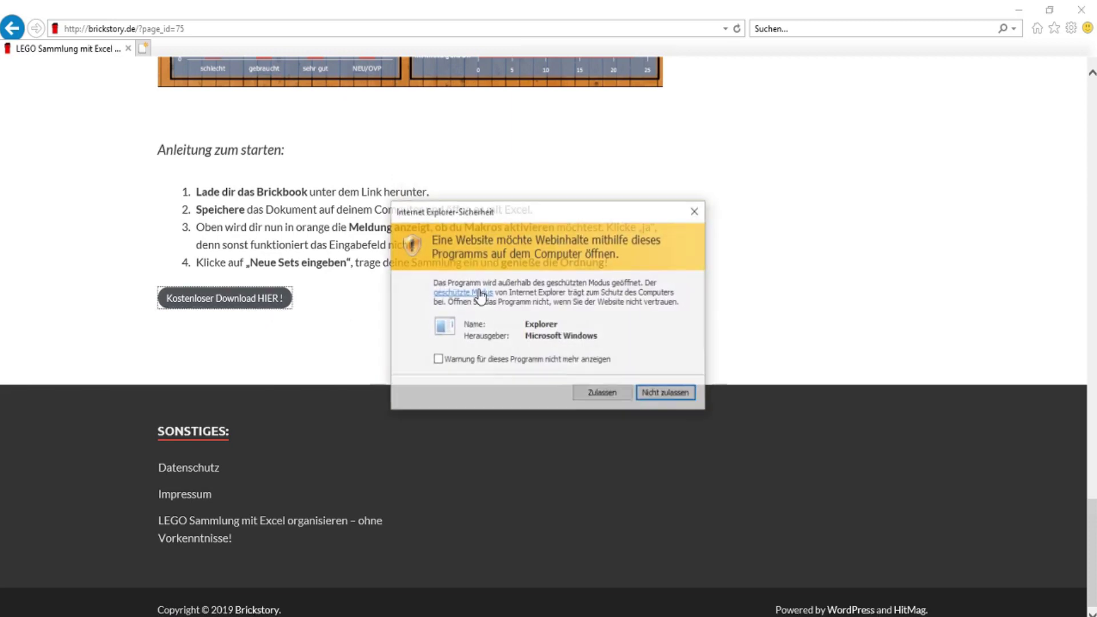
pyautogui.click(627, 394)
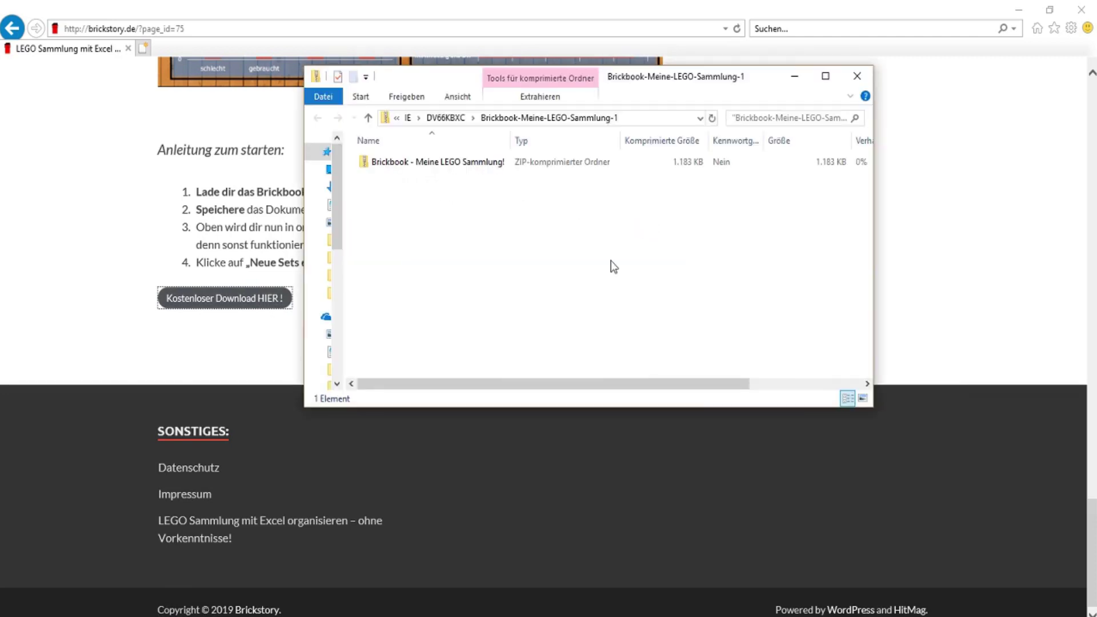
# Open the downloaded zip and launch the 'Brickbook - Meine LEGO Sammlung!' Excel file inside it.
pyautogui.click(449, 166)
pyautogui.doubleClick(449, 166)
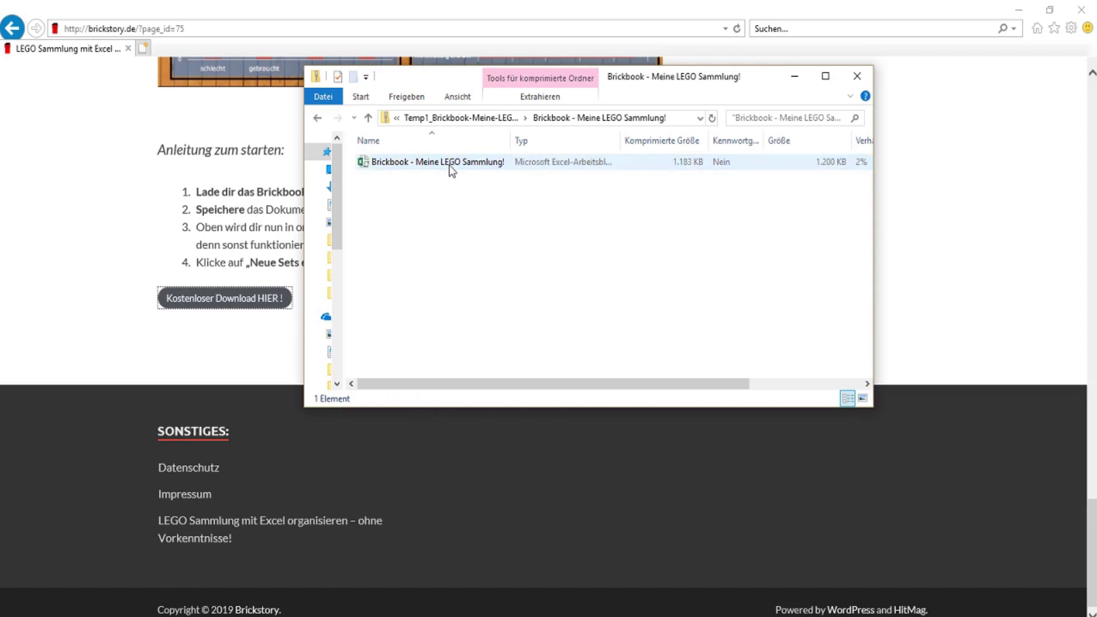
pyautogui.doubleClick(418, 169)
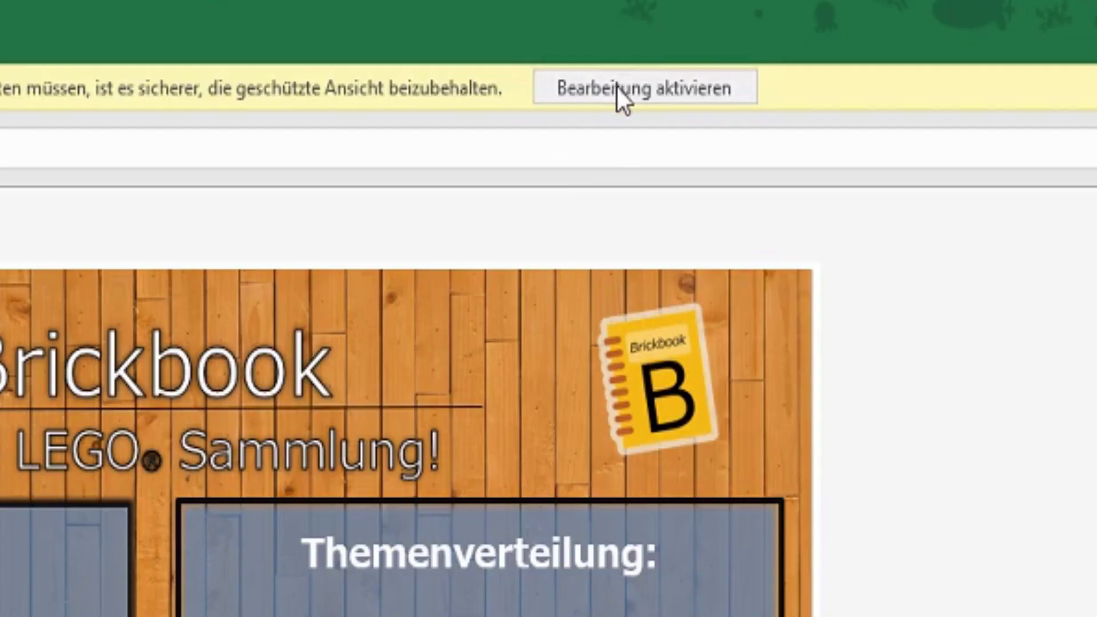
# Enable editing and macros ('Bearbeitung aktivieren', 'Inhalt aktivieren') so the empty Start sheet shows 0 sets.
pyautogui.click(609, 88)
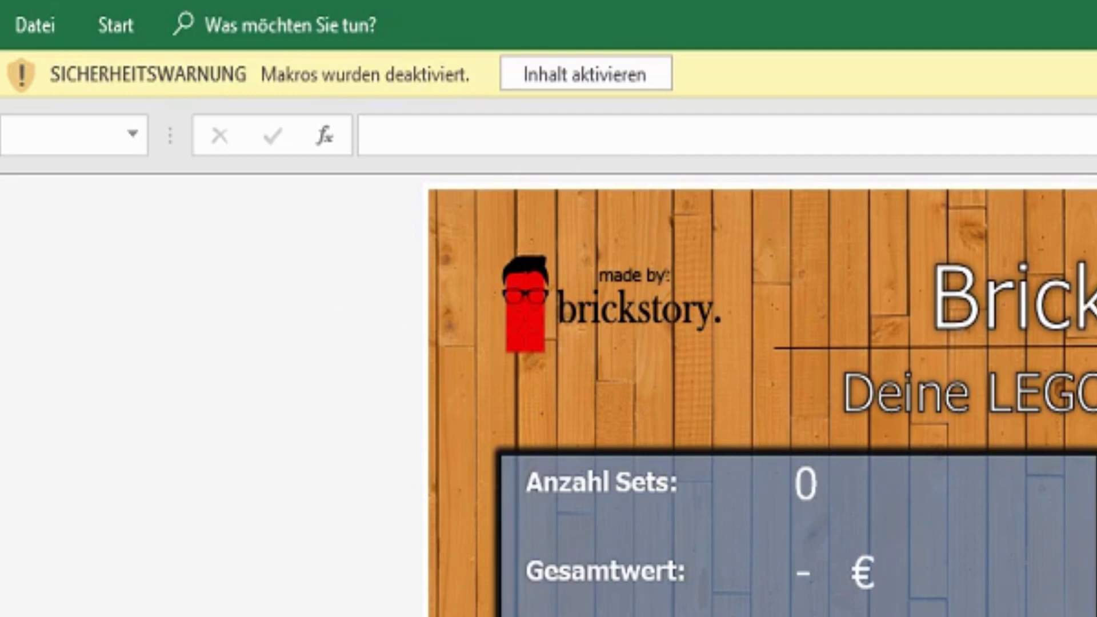
pyautogui.click(571, 76)
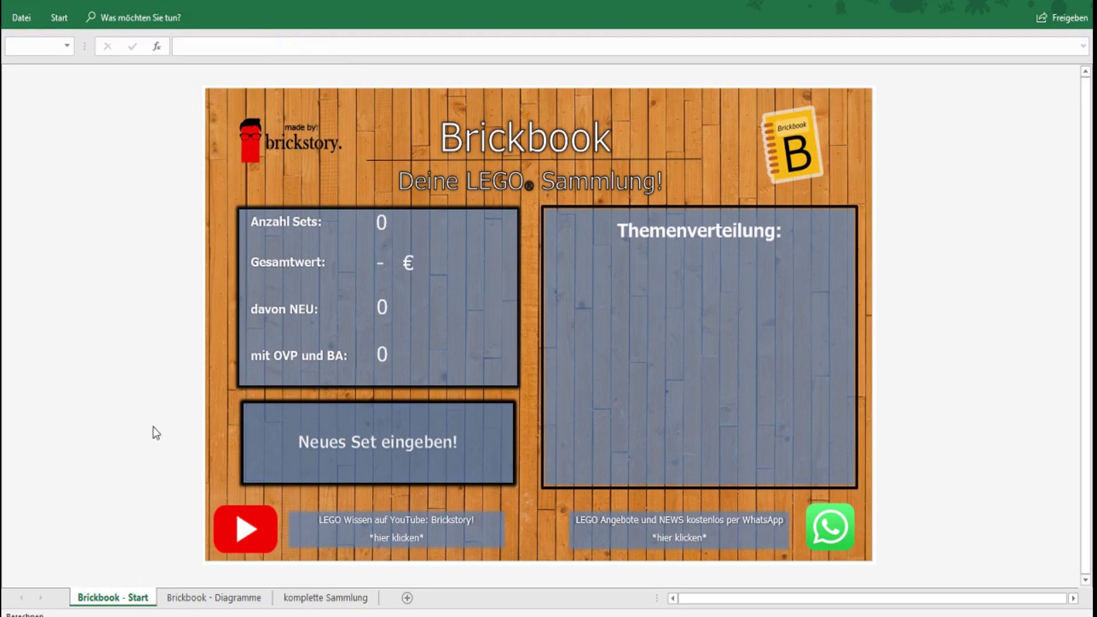
# Bring up the blank Sets eingeben! form via the 'Neues Set eingeben!' button.
pyautogui.click(363, 450)
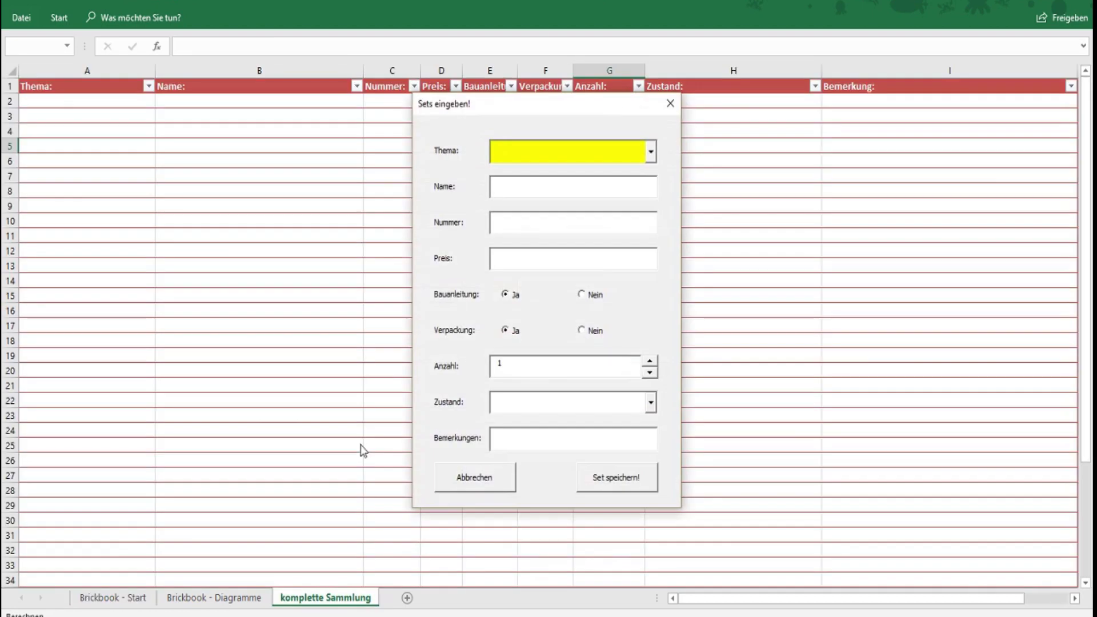